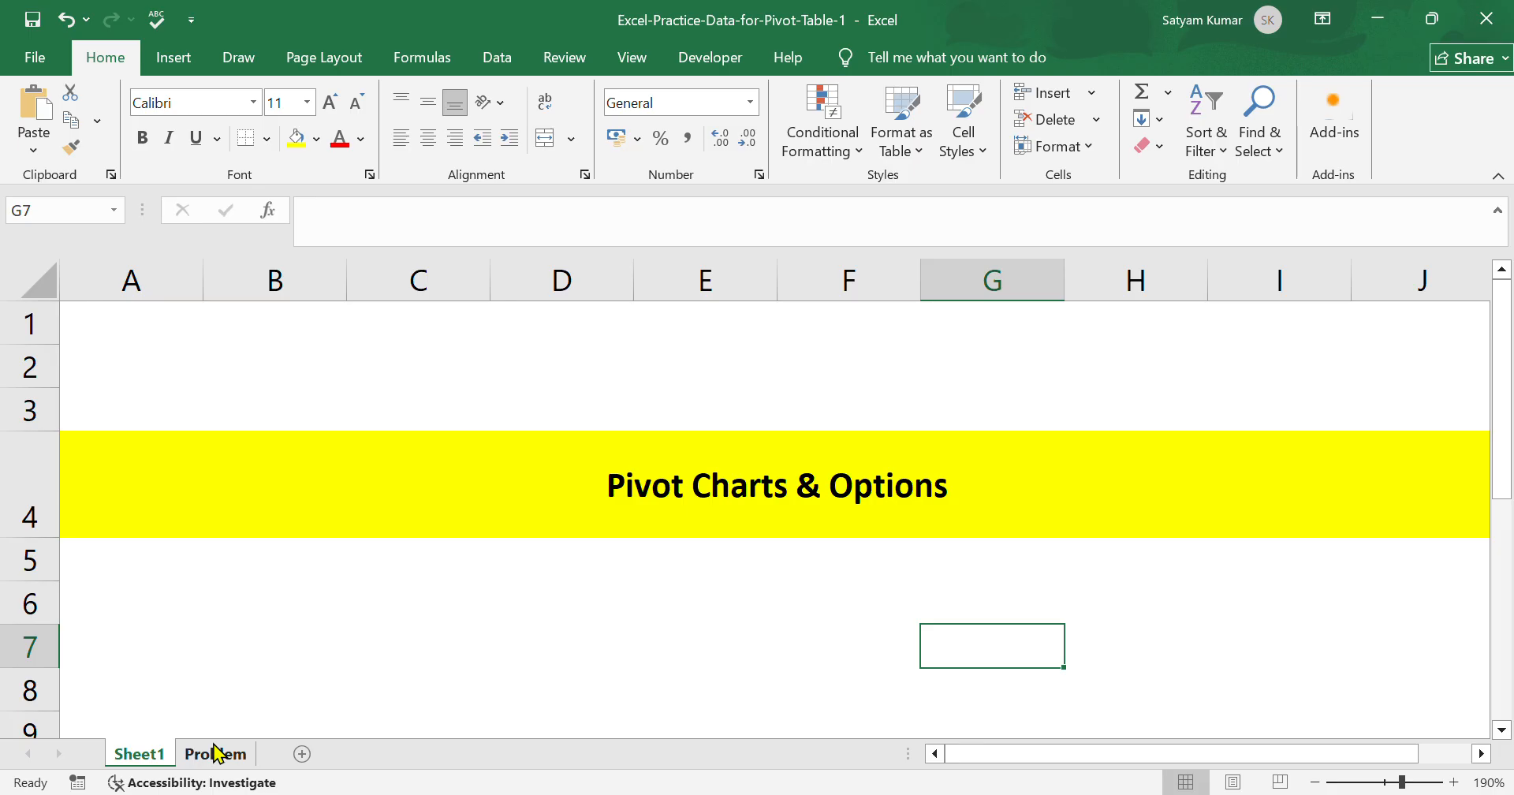
Insert a PivotChart on a new worksheet, using the Problem sheet's data range A1:G715 as the source.
{"action": "left_click", "coordinate": [216, 755]}
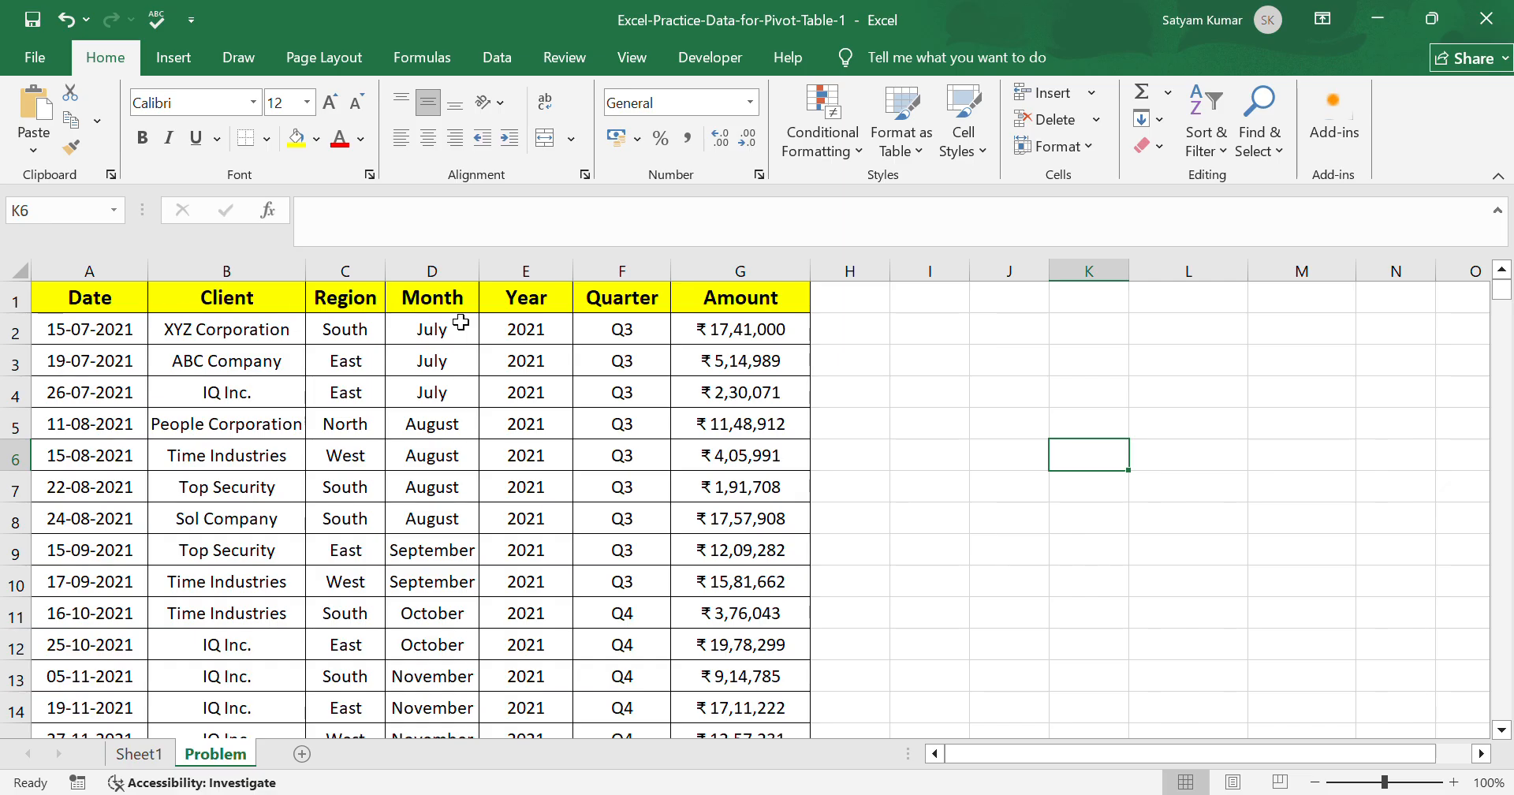
{"action": "left_click", "coordinate": [172, 59]}
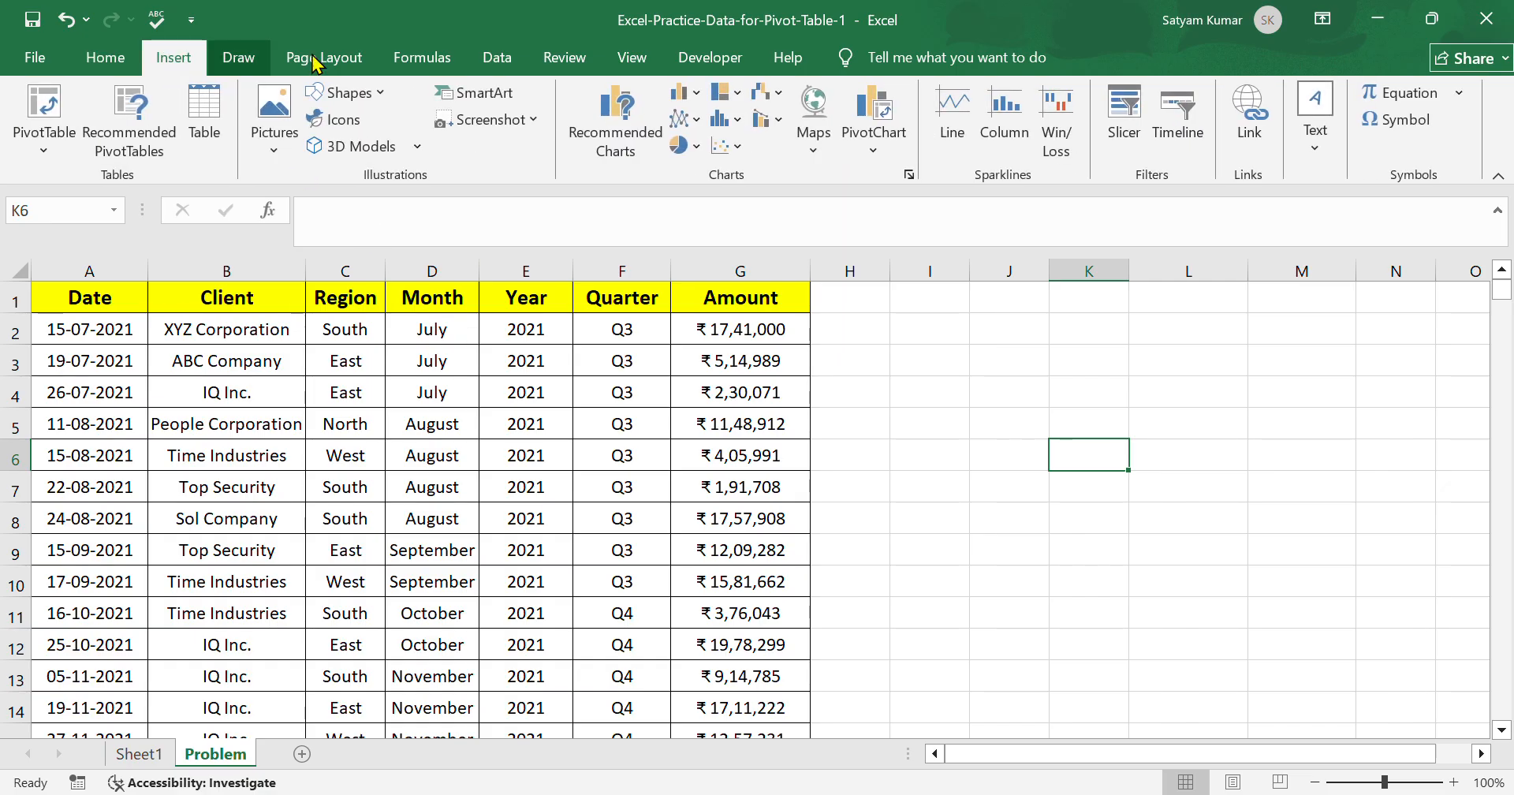
{"action": "left_click", "coordinate": [44, 118]}
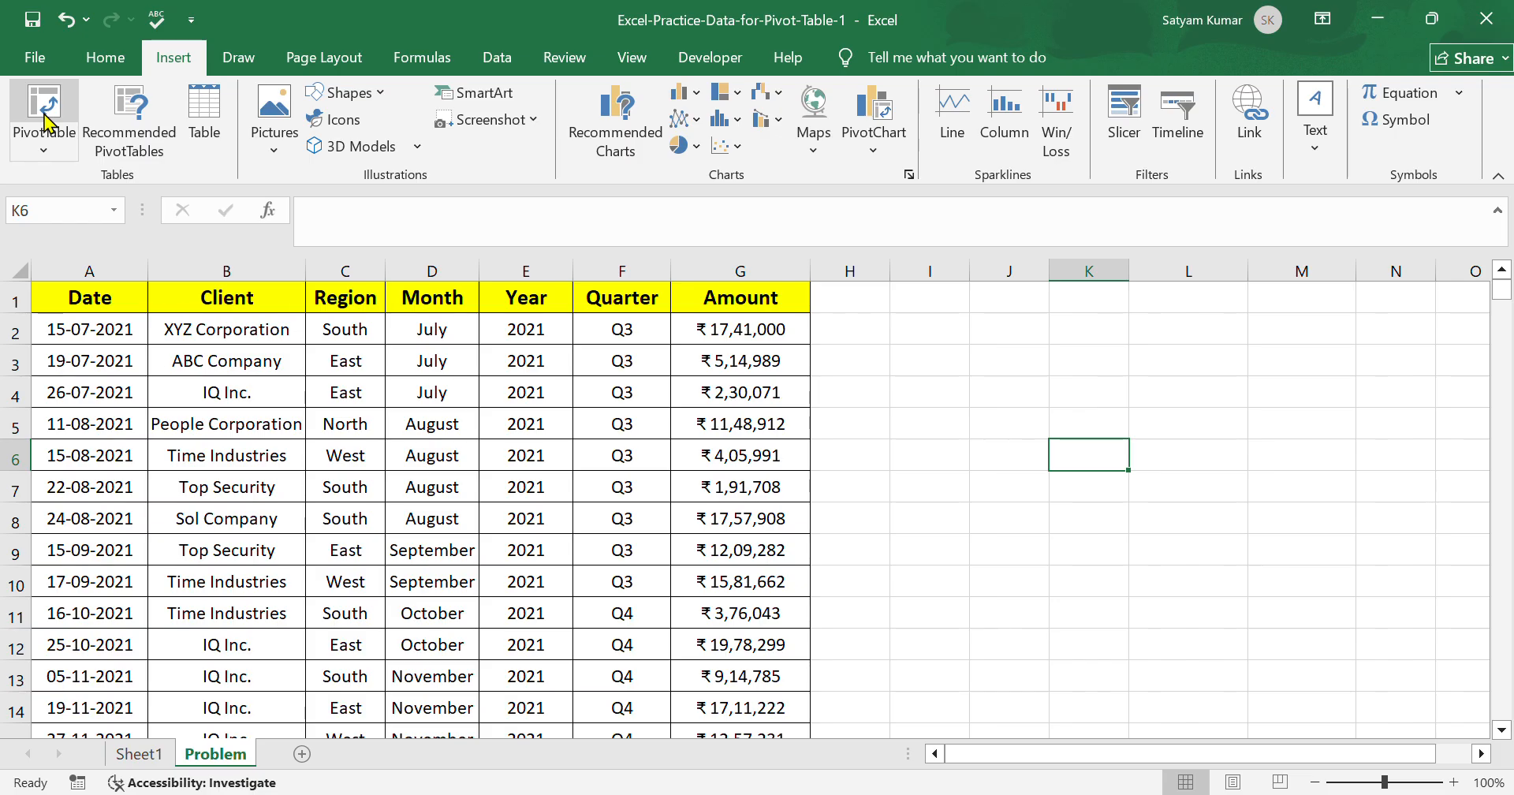
{"action": "left_click", "coordinate": [873, 138]}
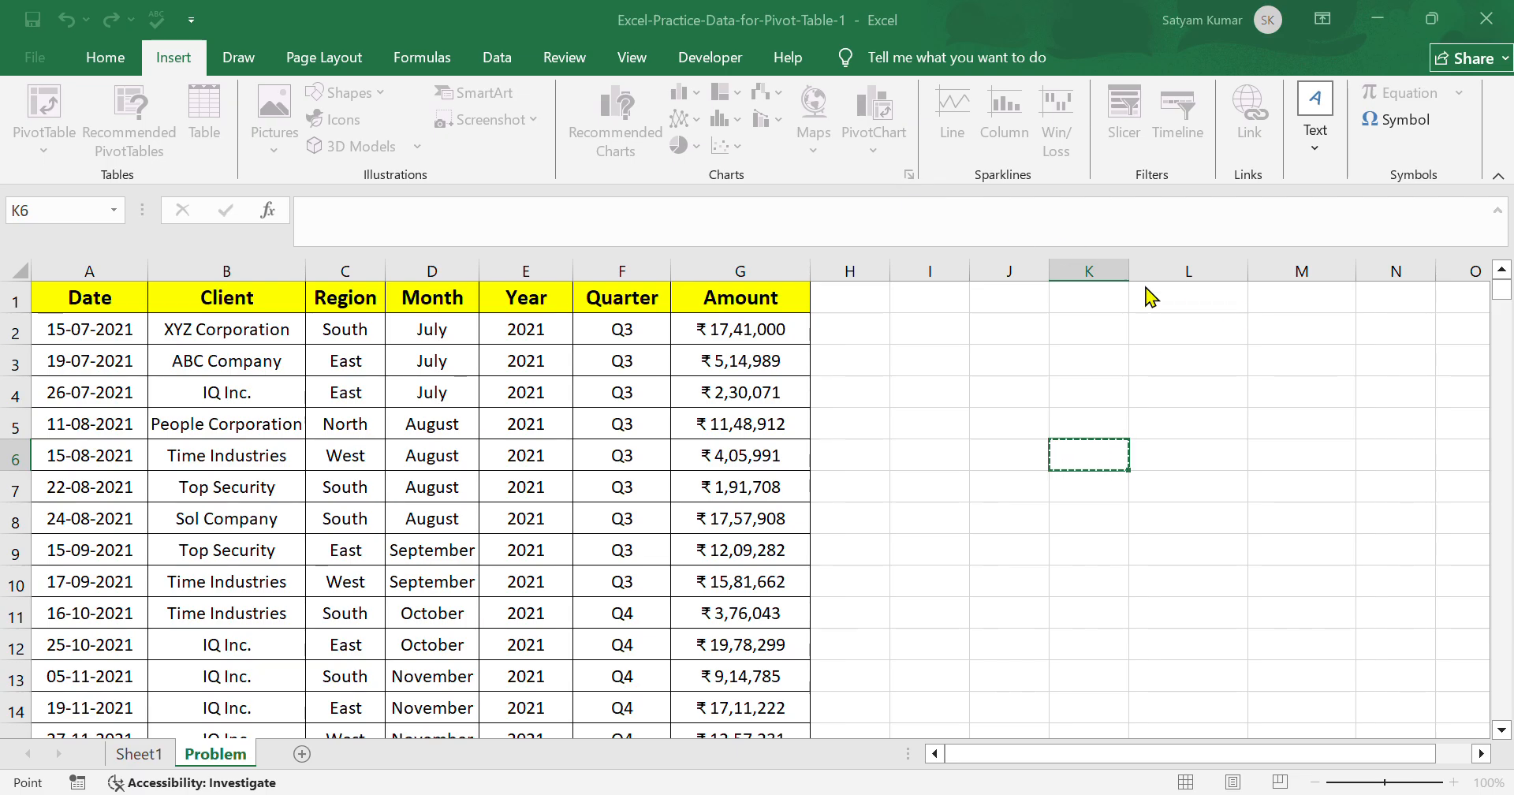
{"action": "left_click", "coordinate": [942, 244]}
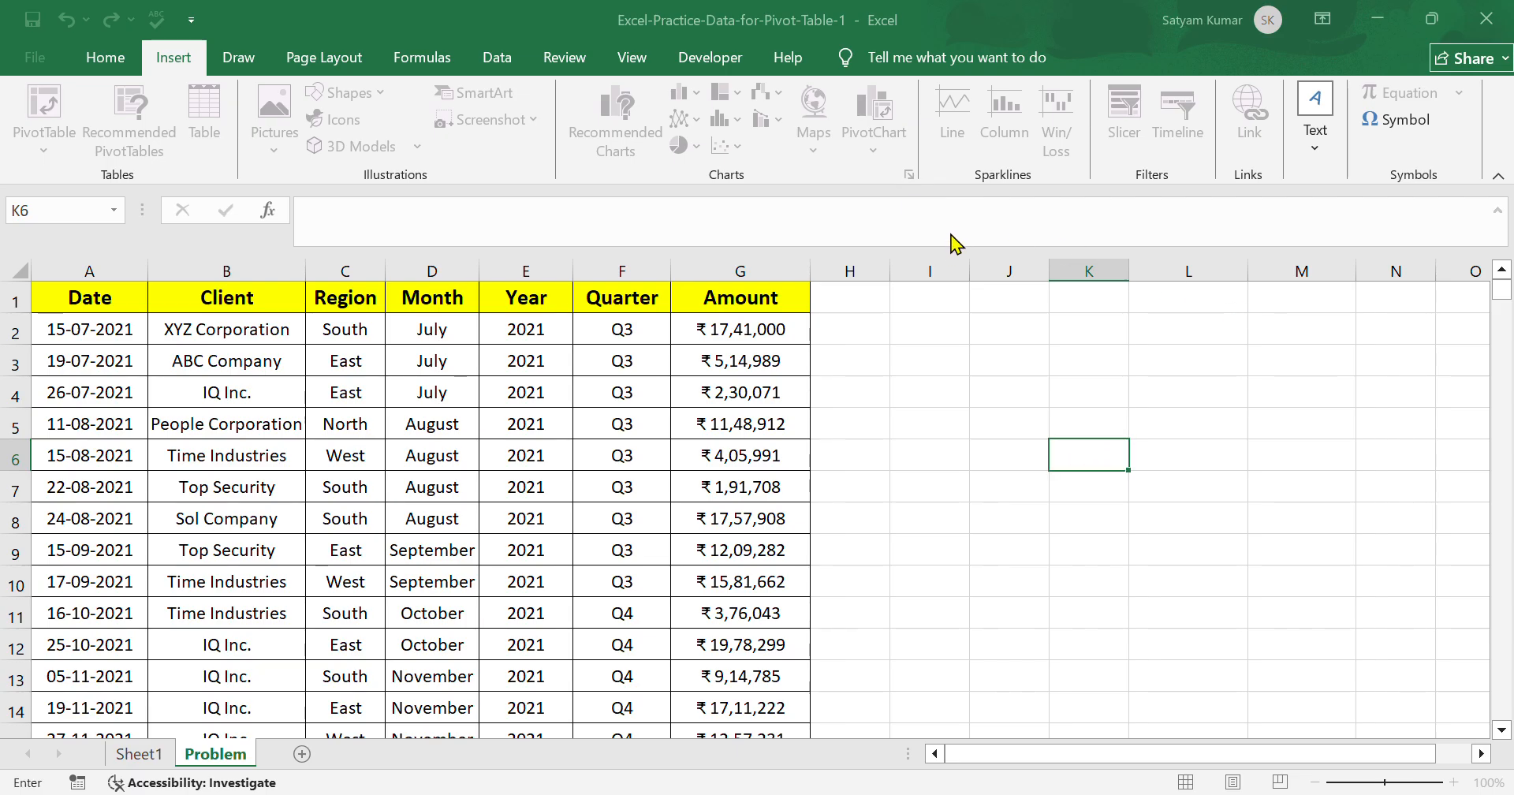
{"action": "left_click", "coordinate": [69, 306]}
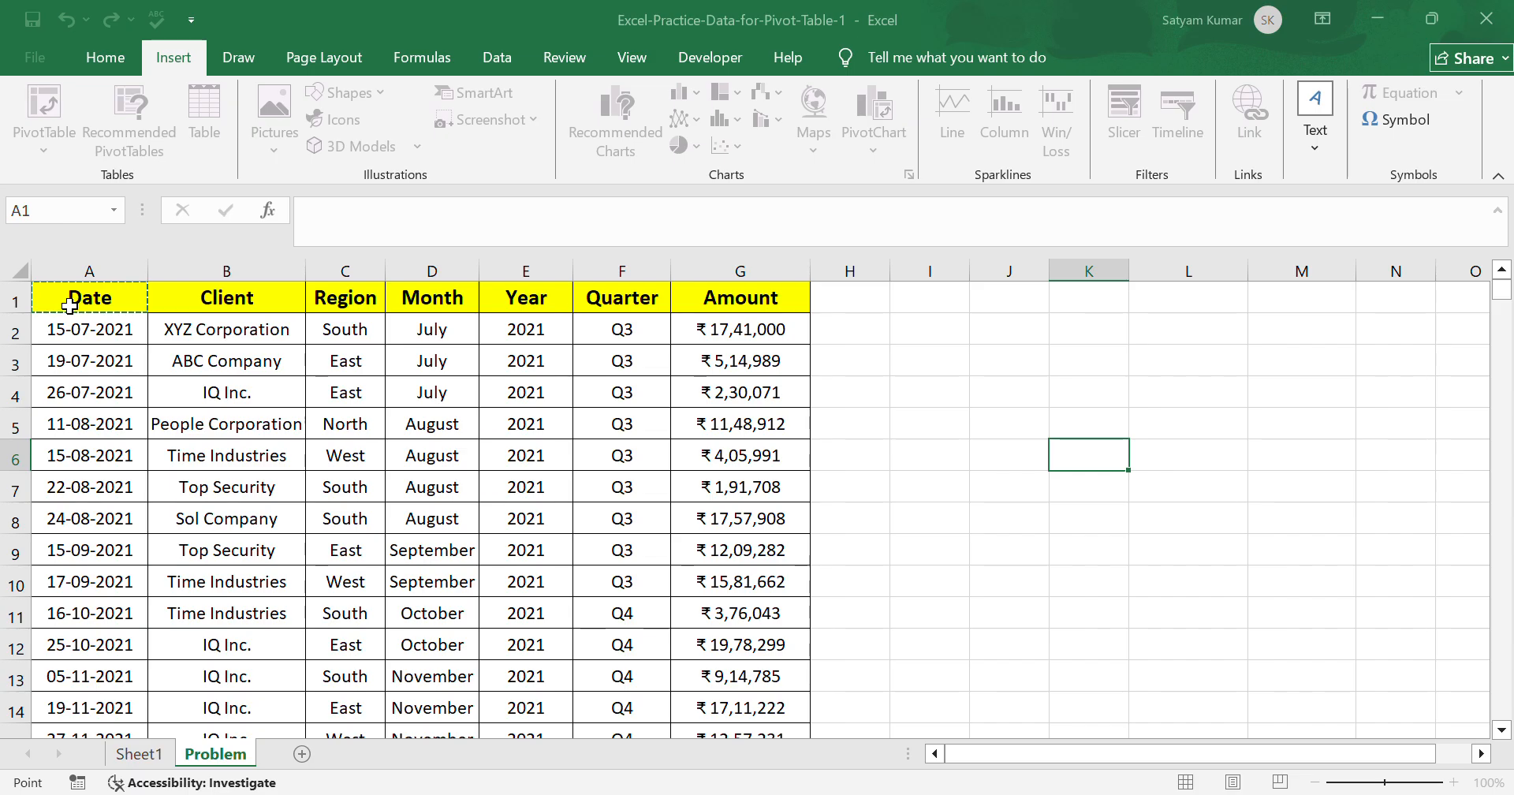
{"action": "key", "text": "Escape"}
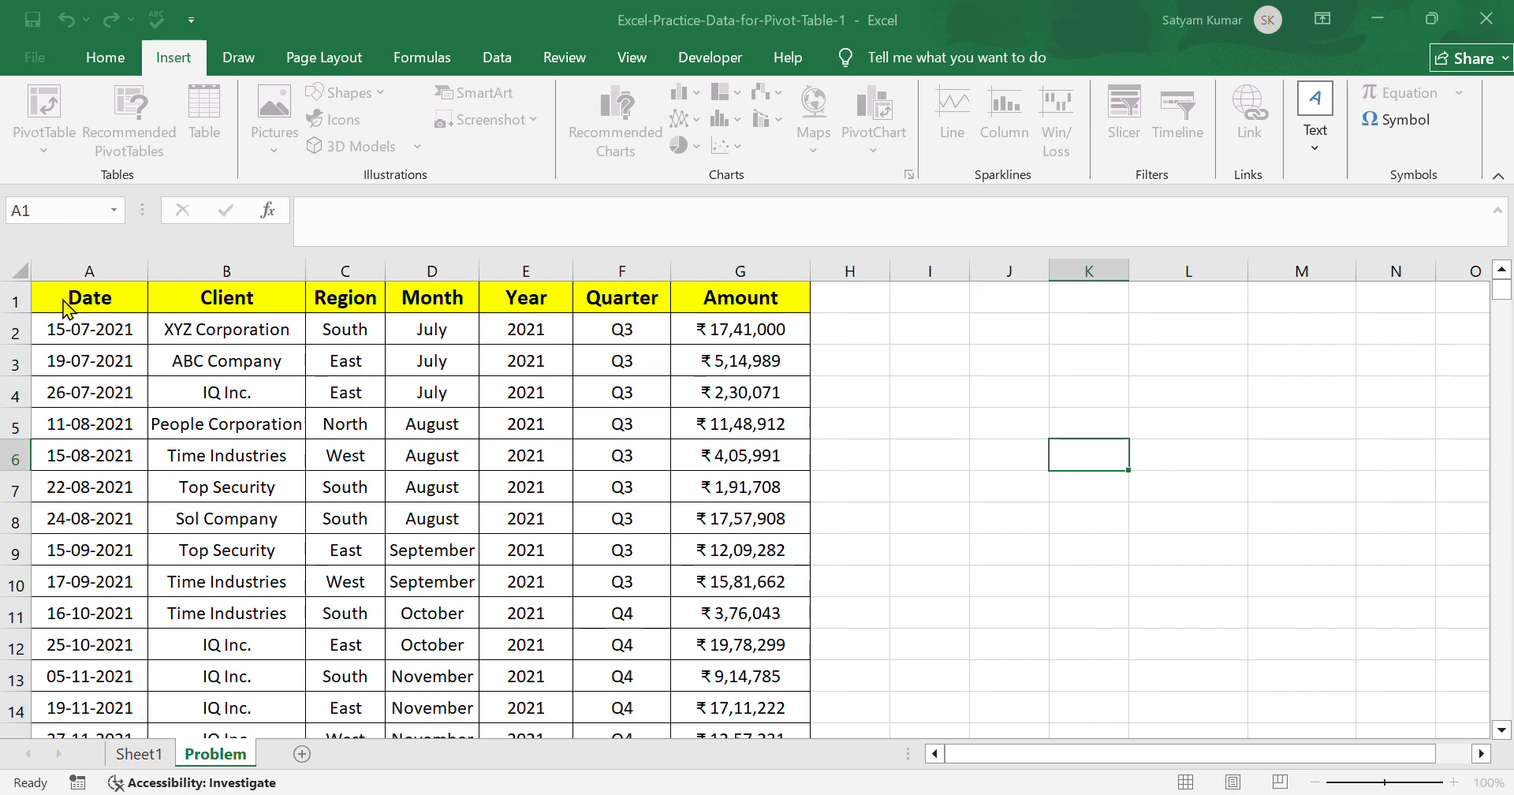
{"action": "left_click", "coordinate": [951, 239]}
{"action": "left_click", "coordinate": [1217, 291]}
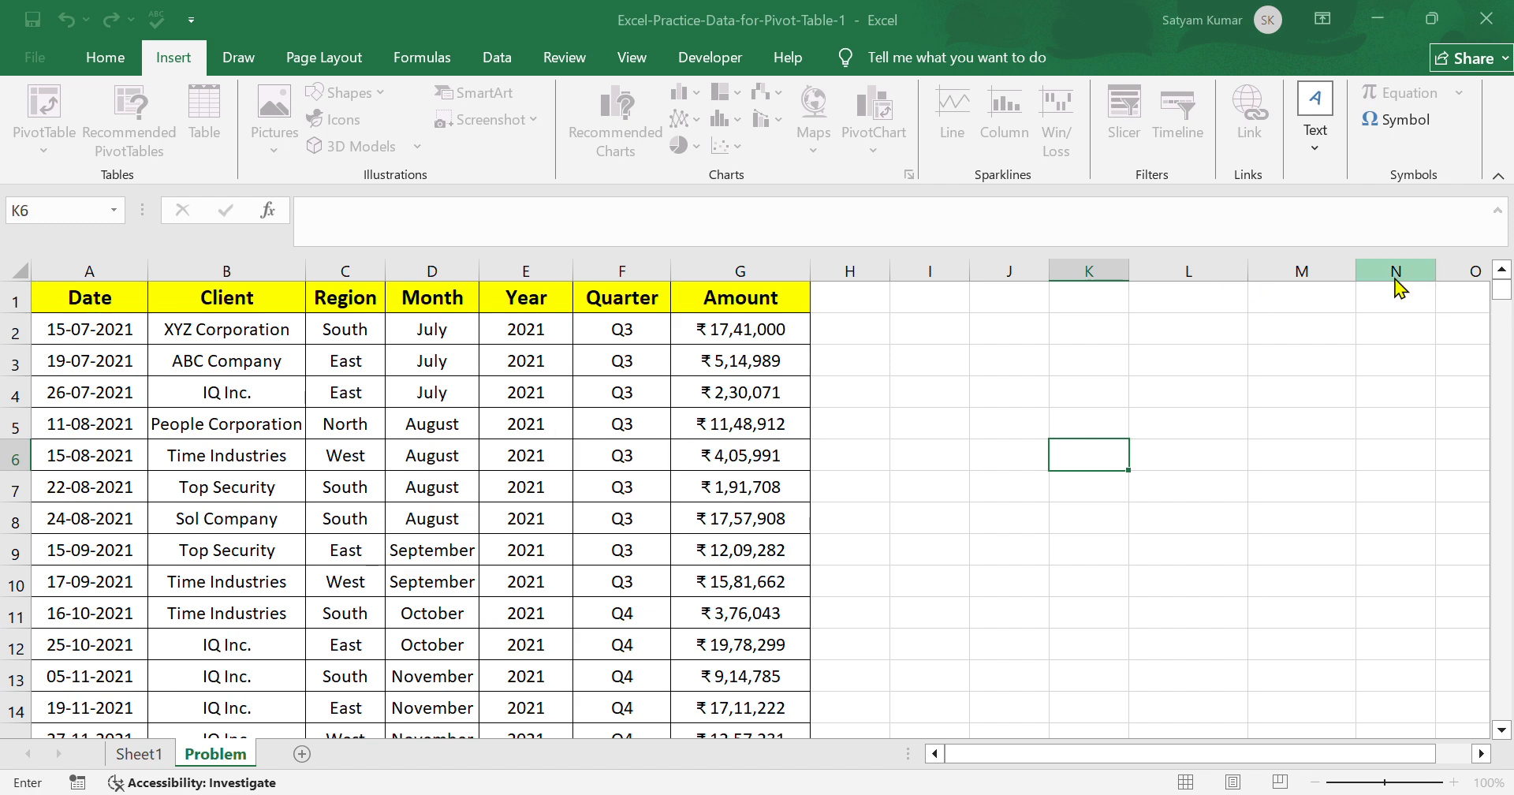
{"action": "left_click", "coordinate": [73, 310]}
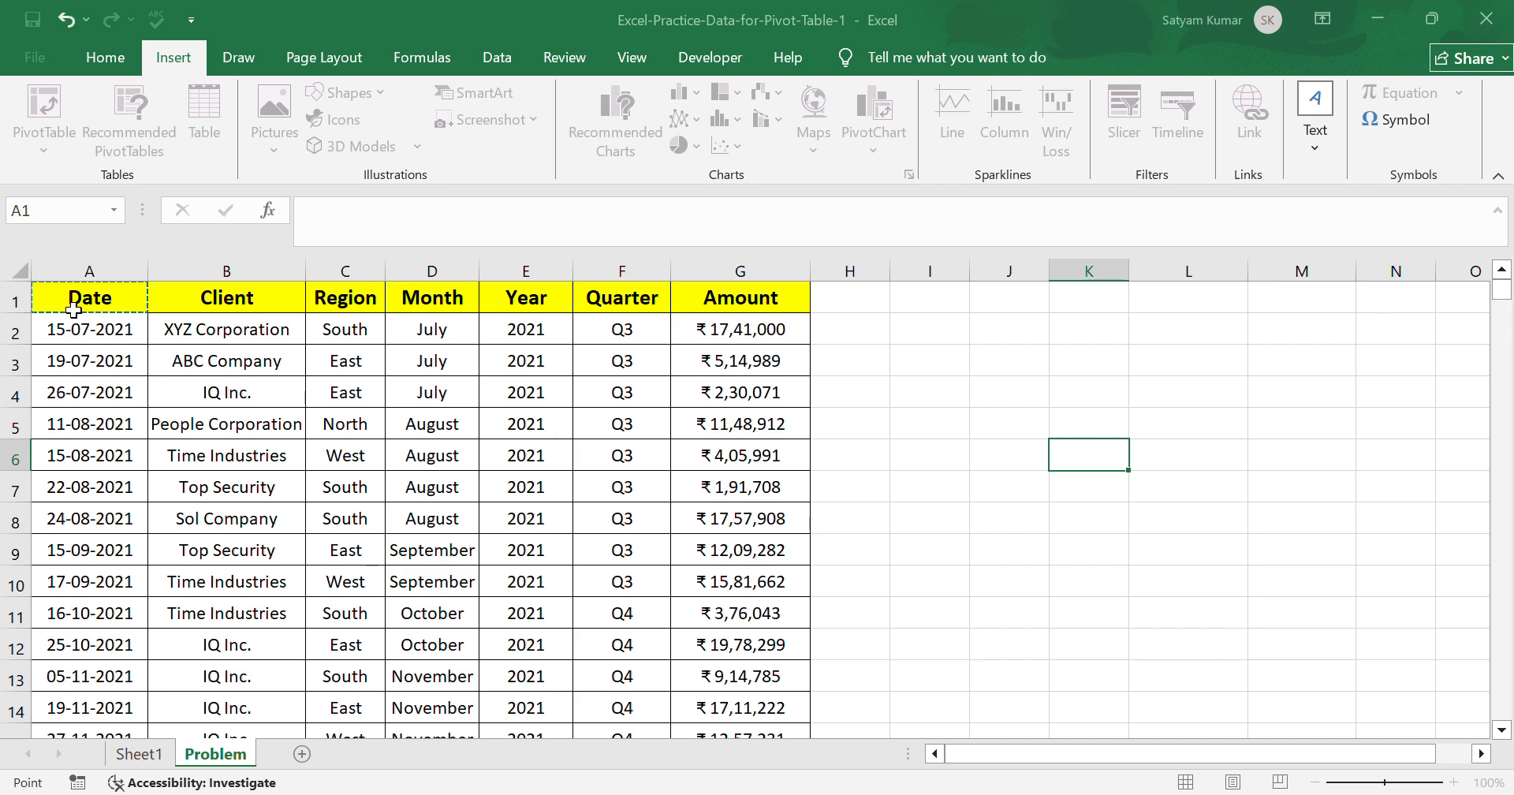
{"action": "key", "text": "ctrl+shift+Right"}
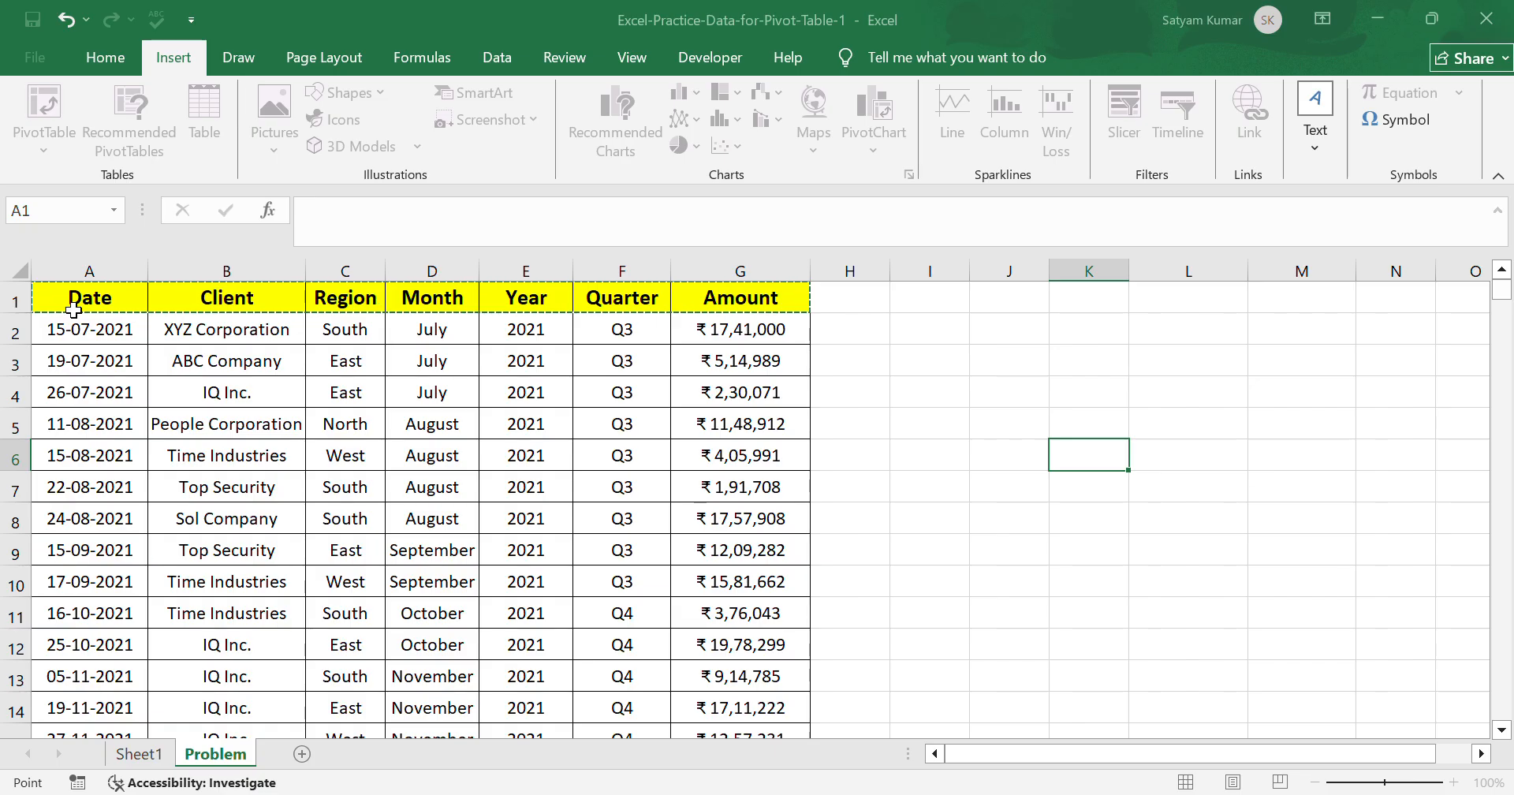
{"action": "key", "text": "ctrl+shift+Down"}
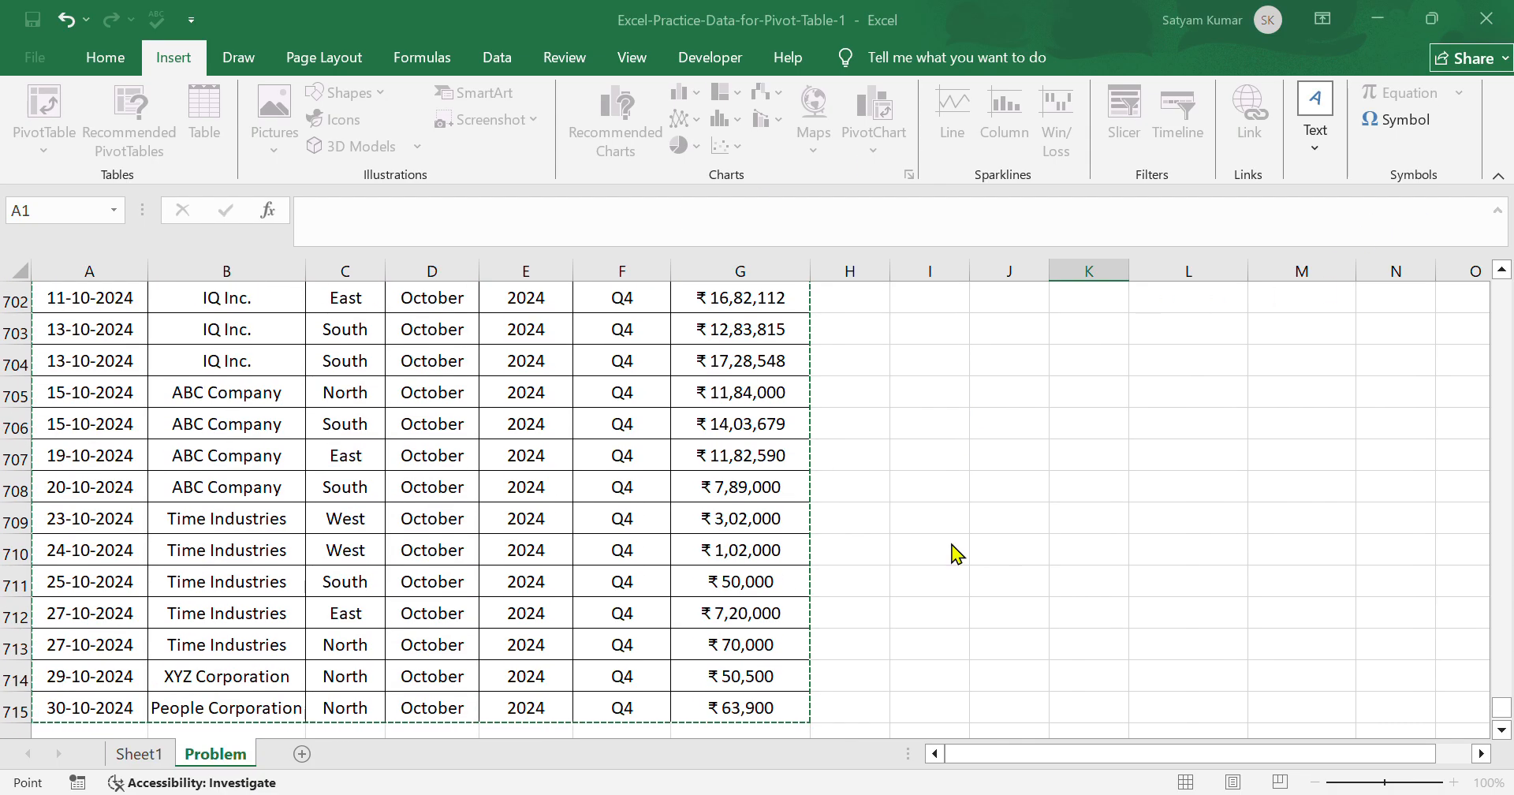
{"action": "key", "text": "Escape"}
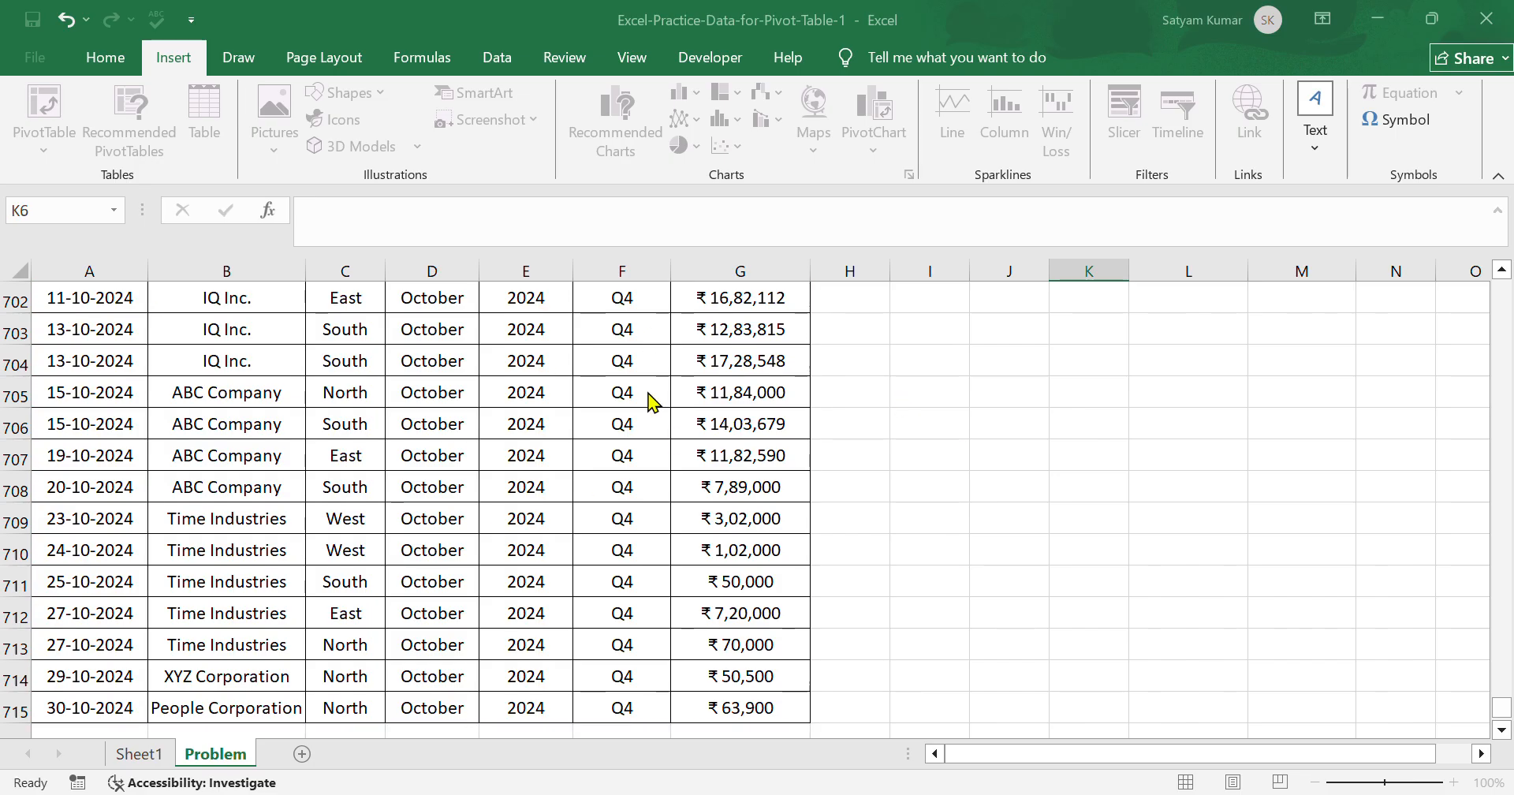
{"action": "left_click", "coordinate": [1242, 572]}
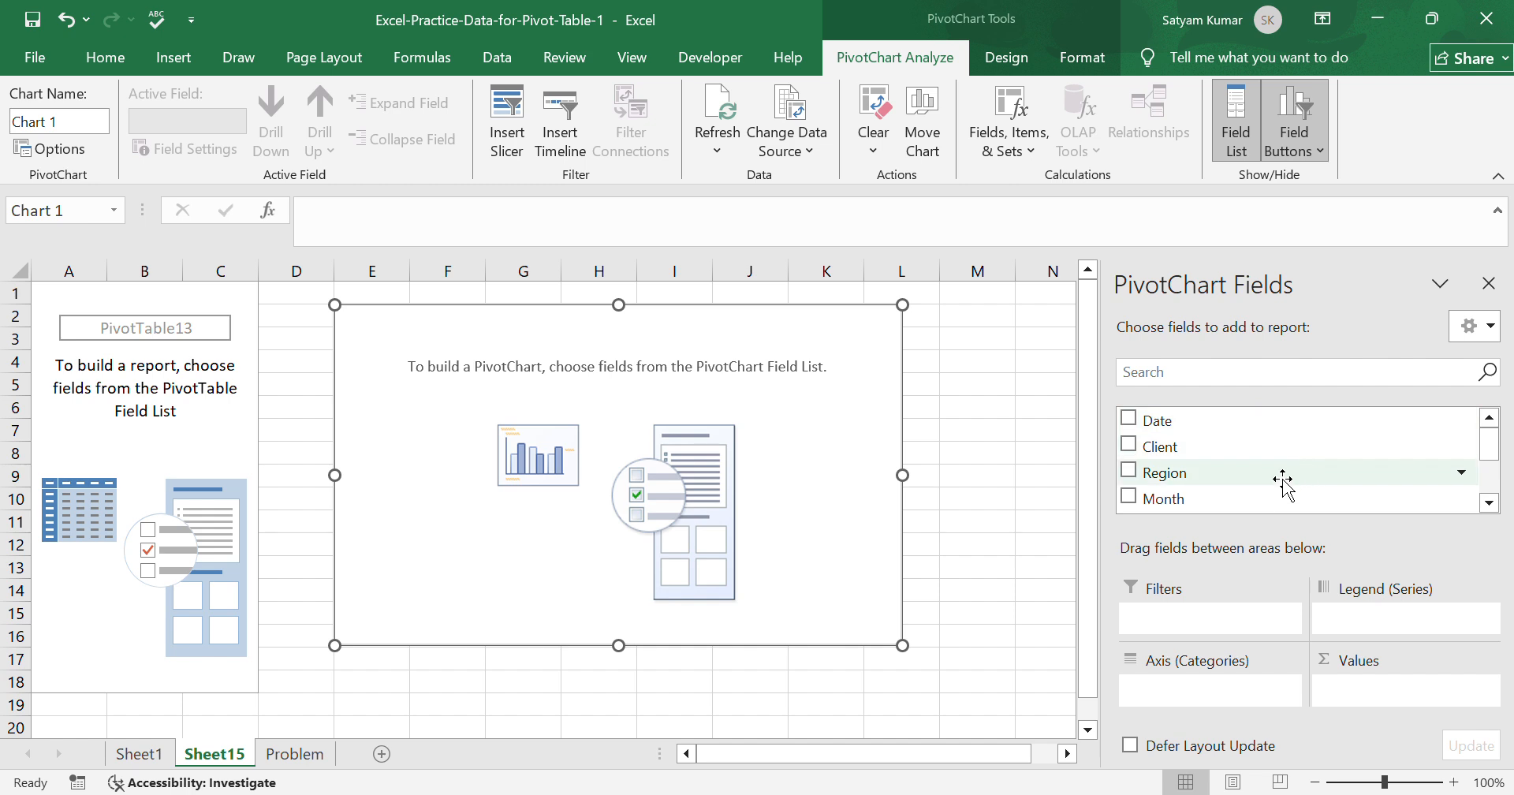
Add Region as the PivotChart's axis category and Amount as its summed value.
{"action": "left_click", "coordinate": [1129, 471]}
{"action": "scroll", "coordinate": [1167, 477], "scroll_direction": "down", "scroll_amount": 4}
{"action": "left_click", "coordinate": [1130, 471]}
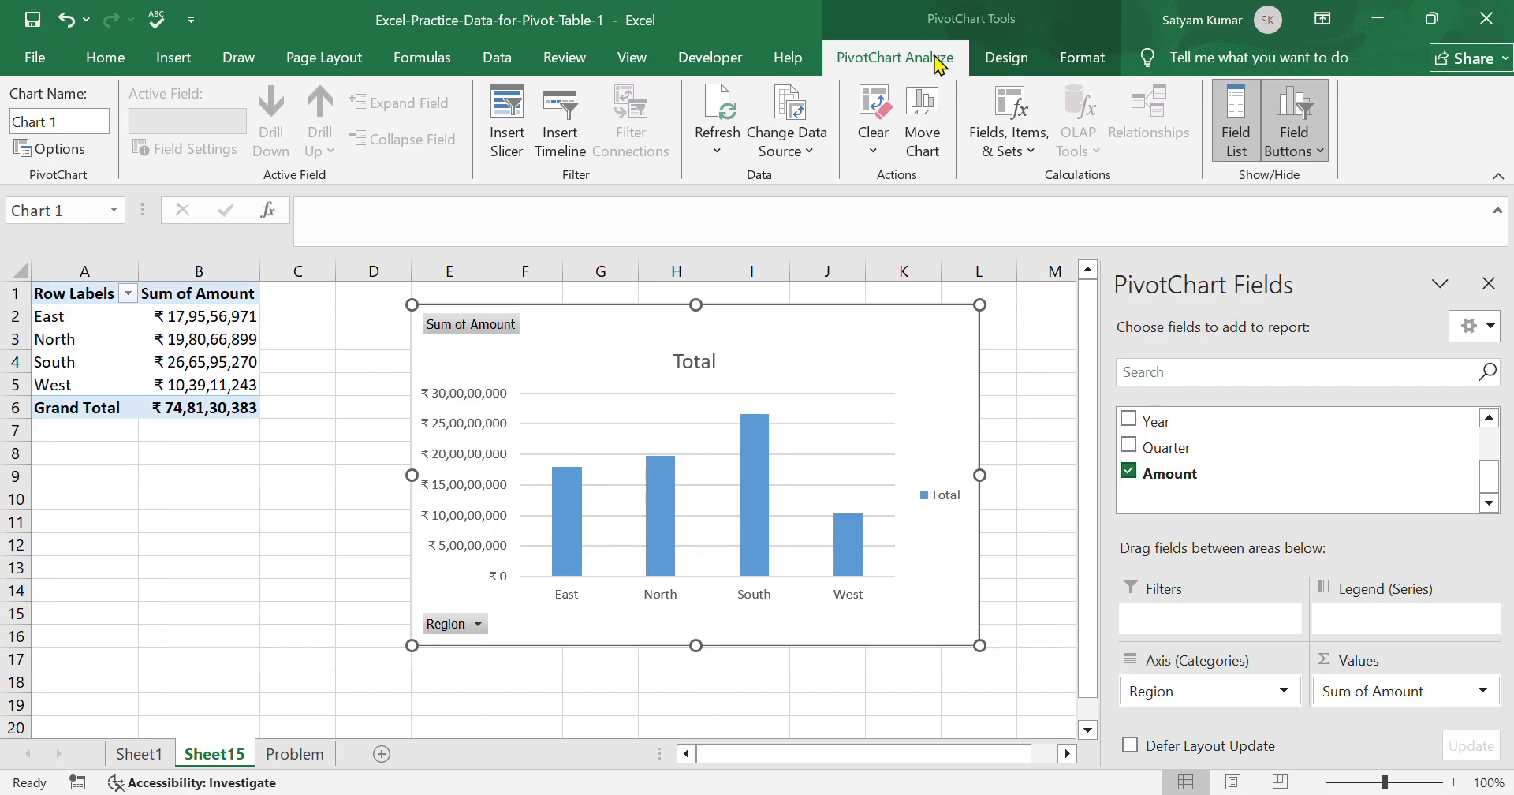
Preview the available chart styles for the PivotChart and reapply the first style.
{"action": "left_click", "coordinate": [1001, 71]}
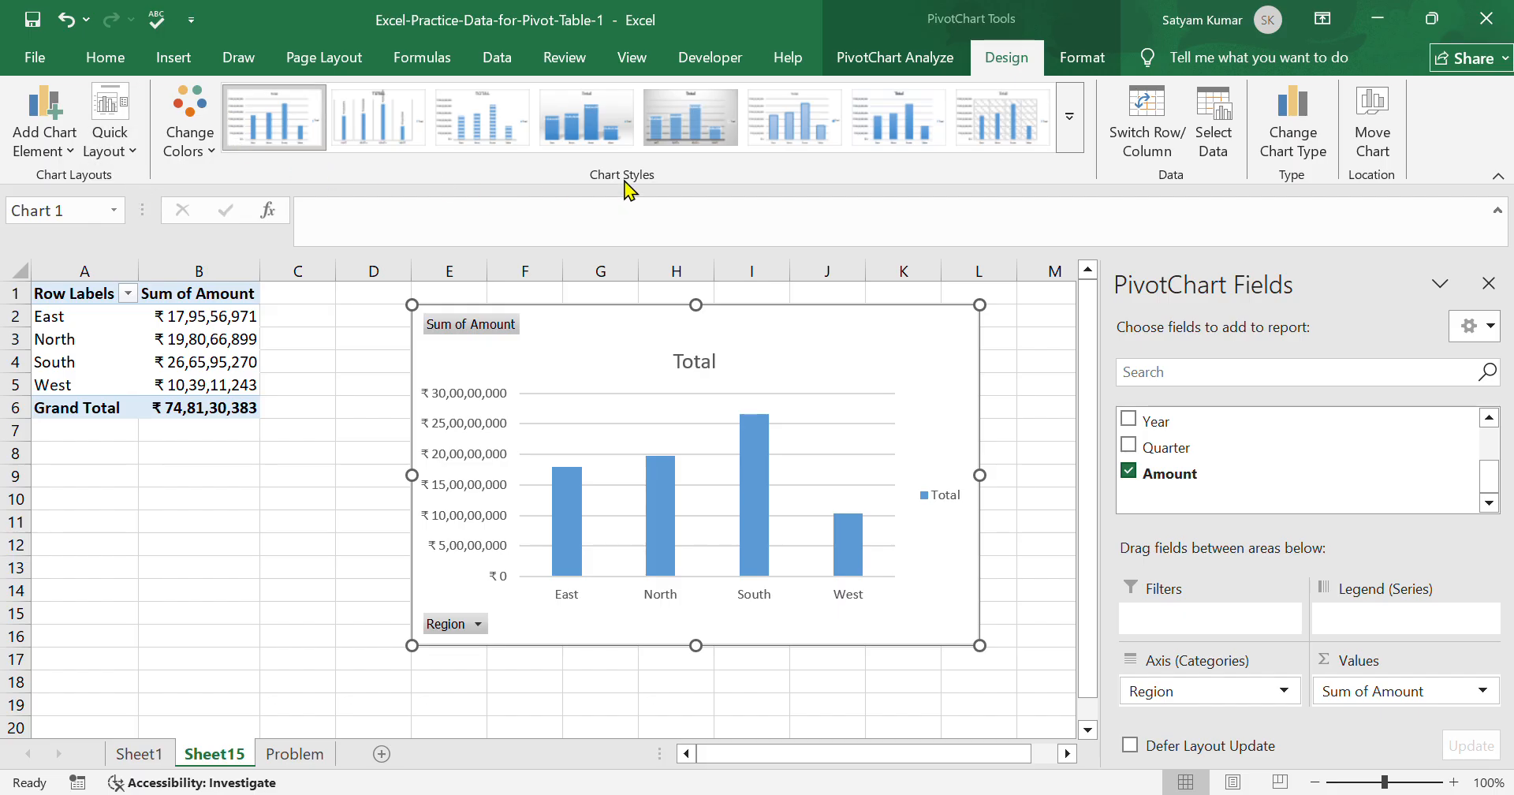
{"action": "left_click", "coordinate": [1076, 124]}
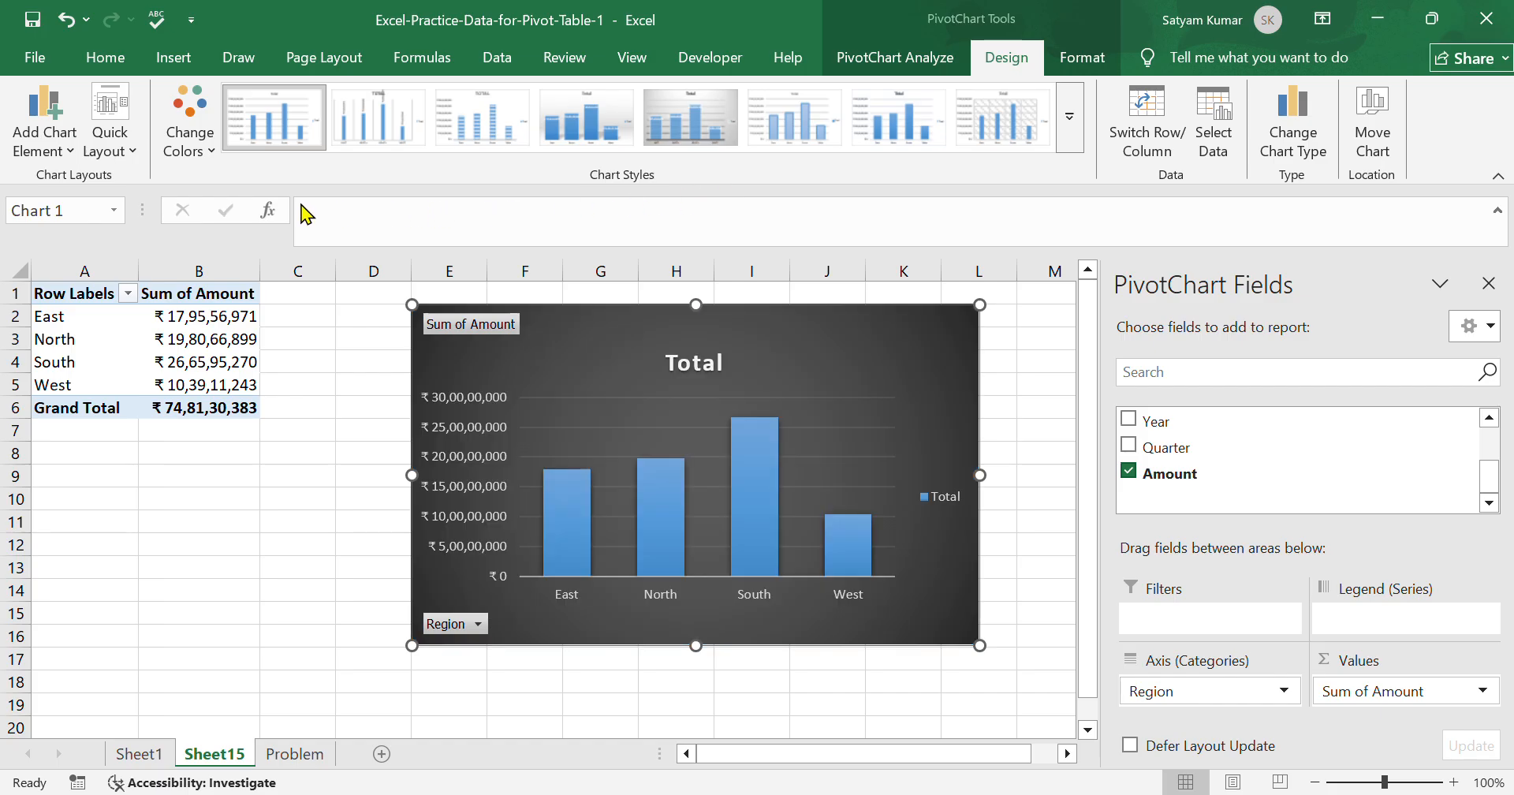
{"action": "left_click", "coordinate": [291, 124]}
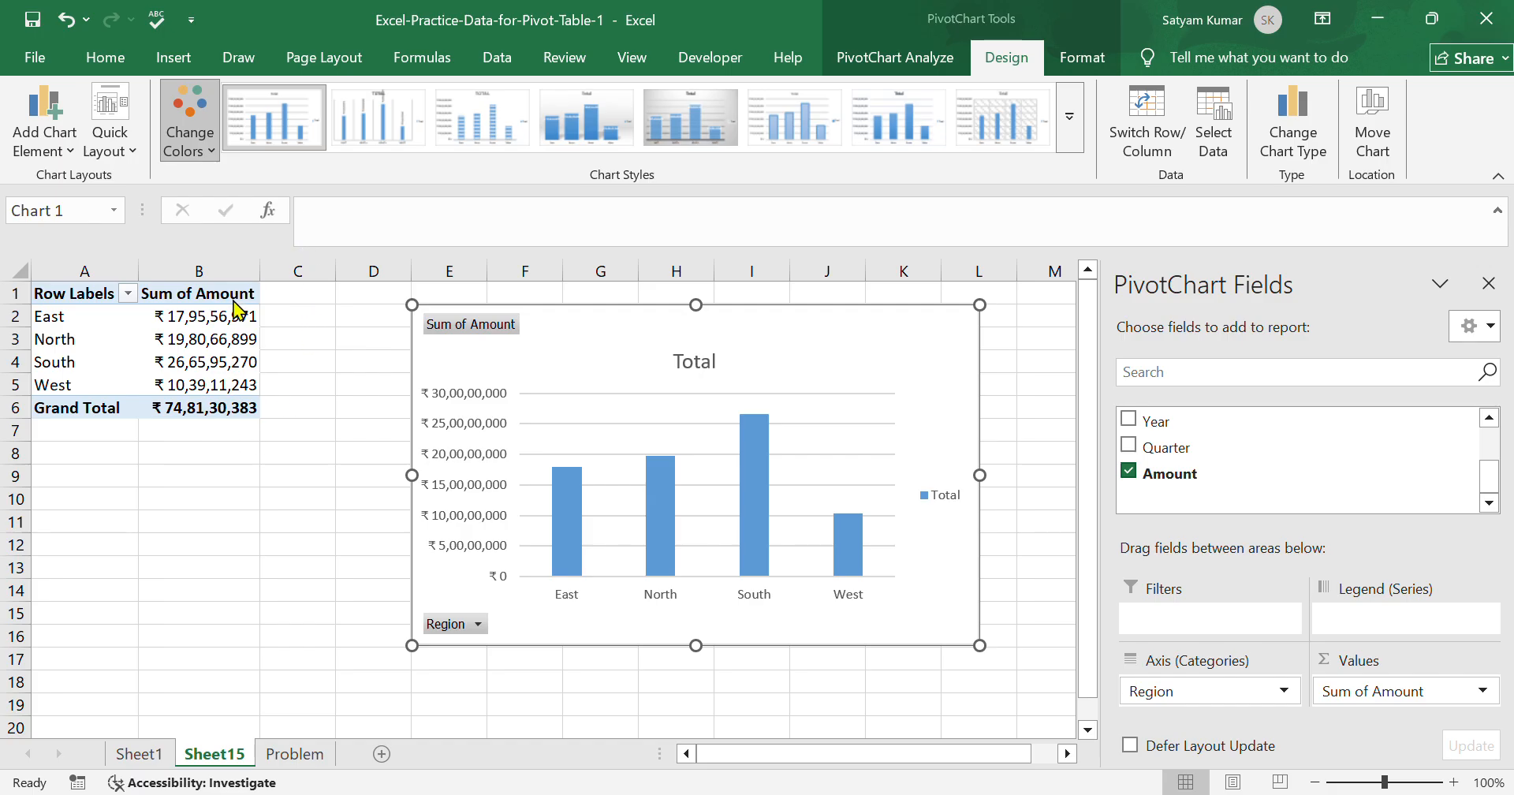
Try an orange colour palette on the PivotChart, then recolour its columns in a darker blue.
{"action": "left_click", "coordinate": [191, 294]}
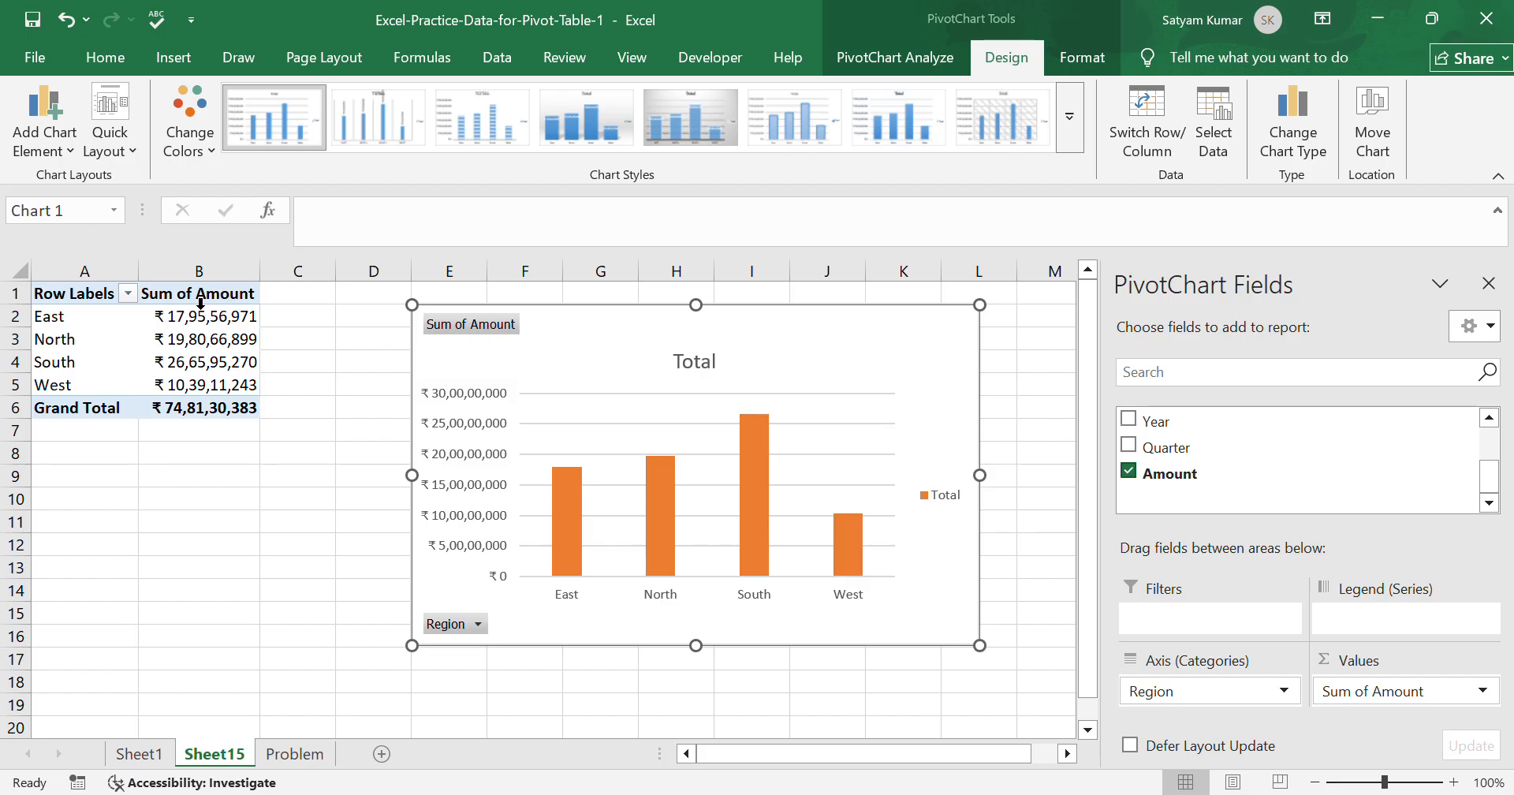
{"action": "scroll", "coordinate": [750, 532], "scroll_direction": "down", "scroll_amount": 1}
{"action": "scroll", "coordinate": [760, 532], "scroll_direction": "up", "scroll_amount": 1}
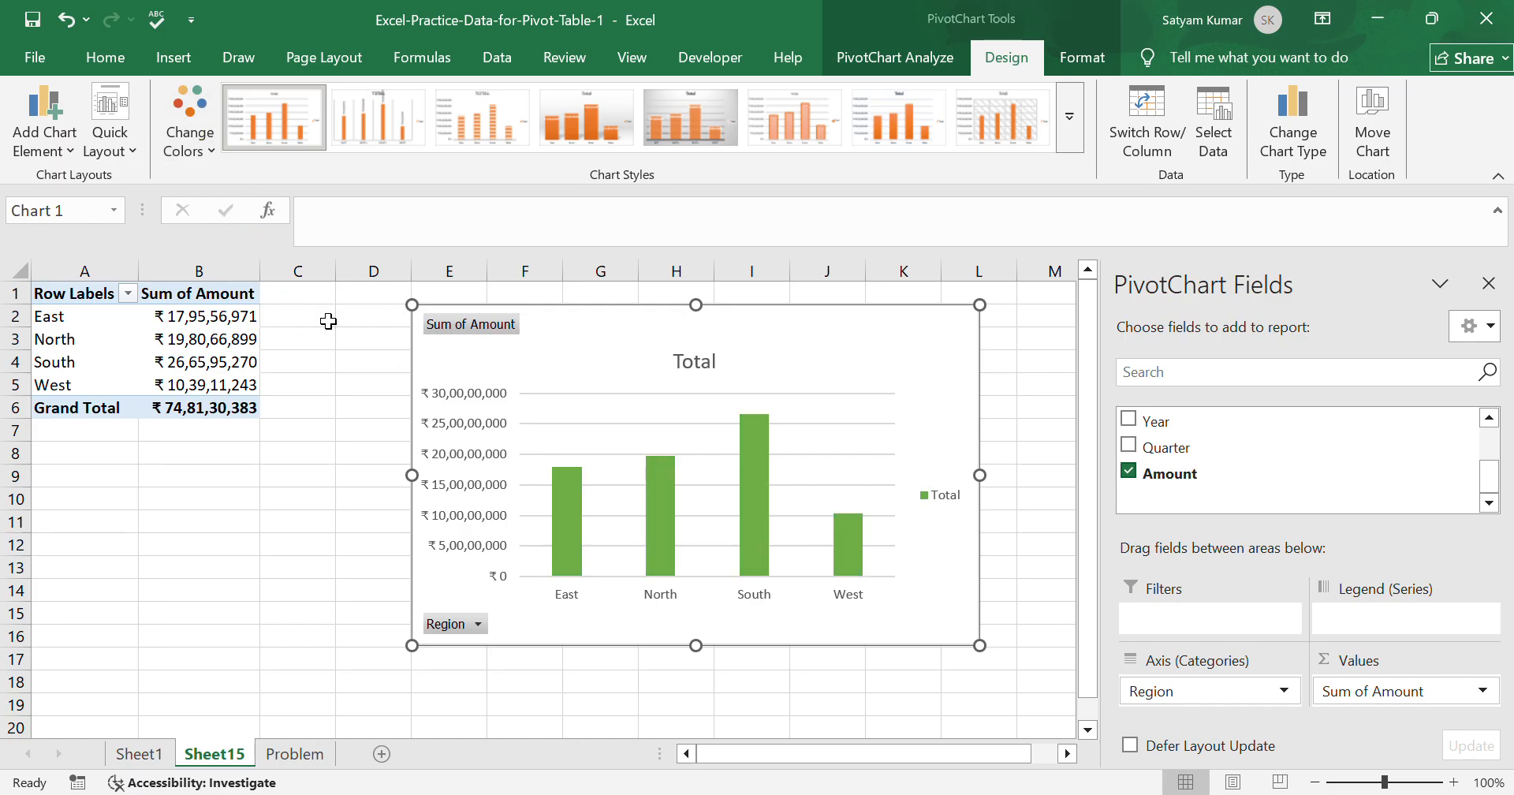
{"action": "left_click", "coordinate": [206, 140]}
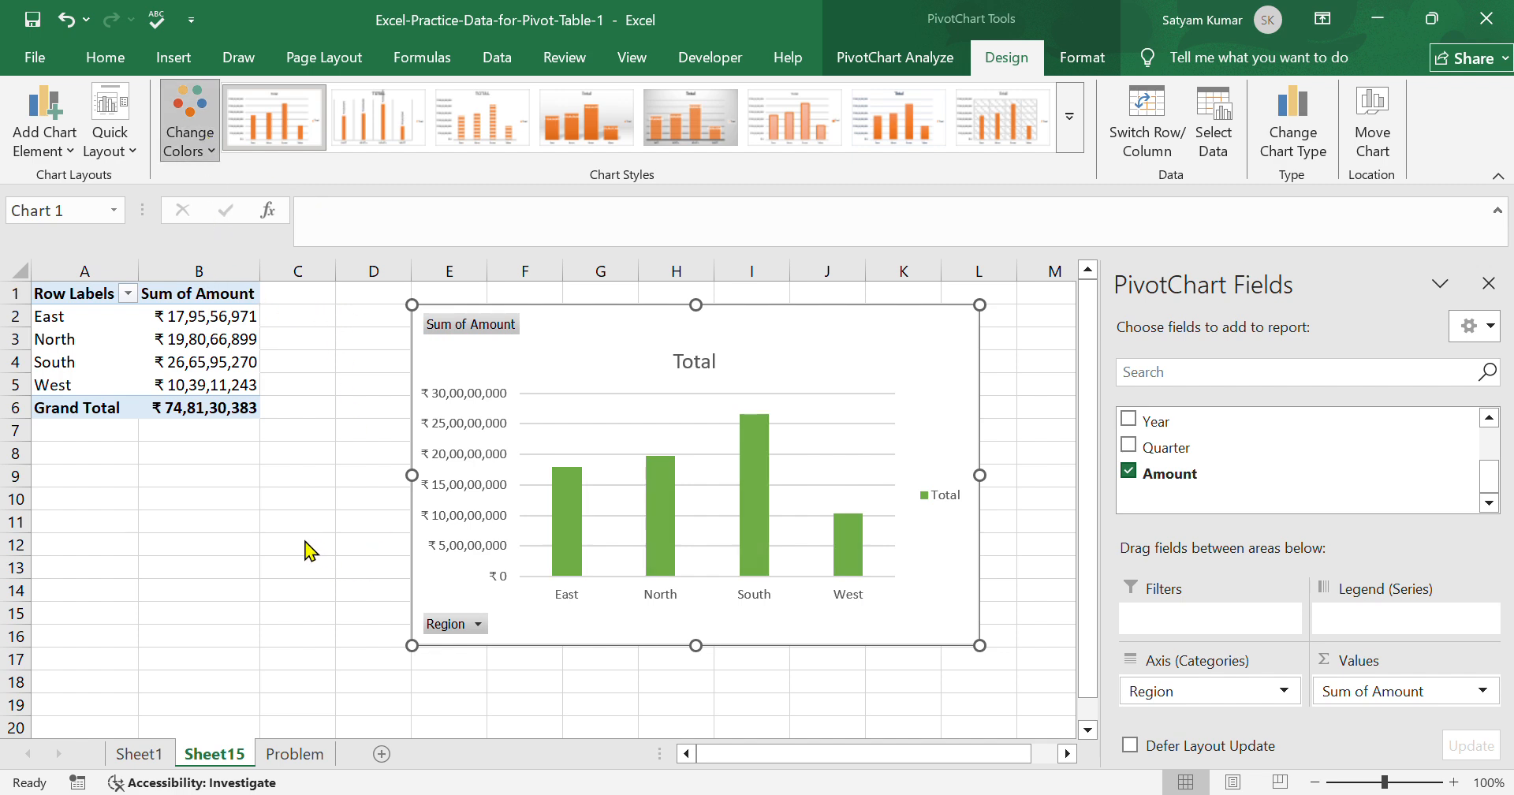
{"action": "left_click", "coordinate": [277, 535]}
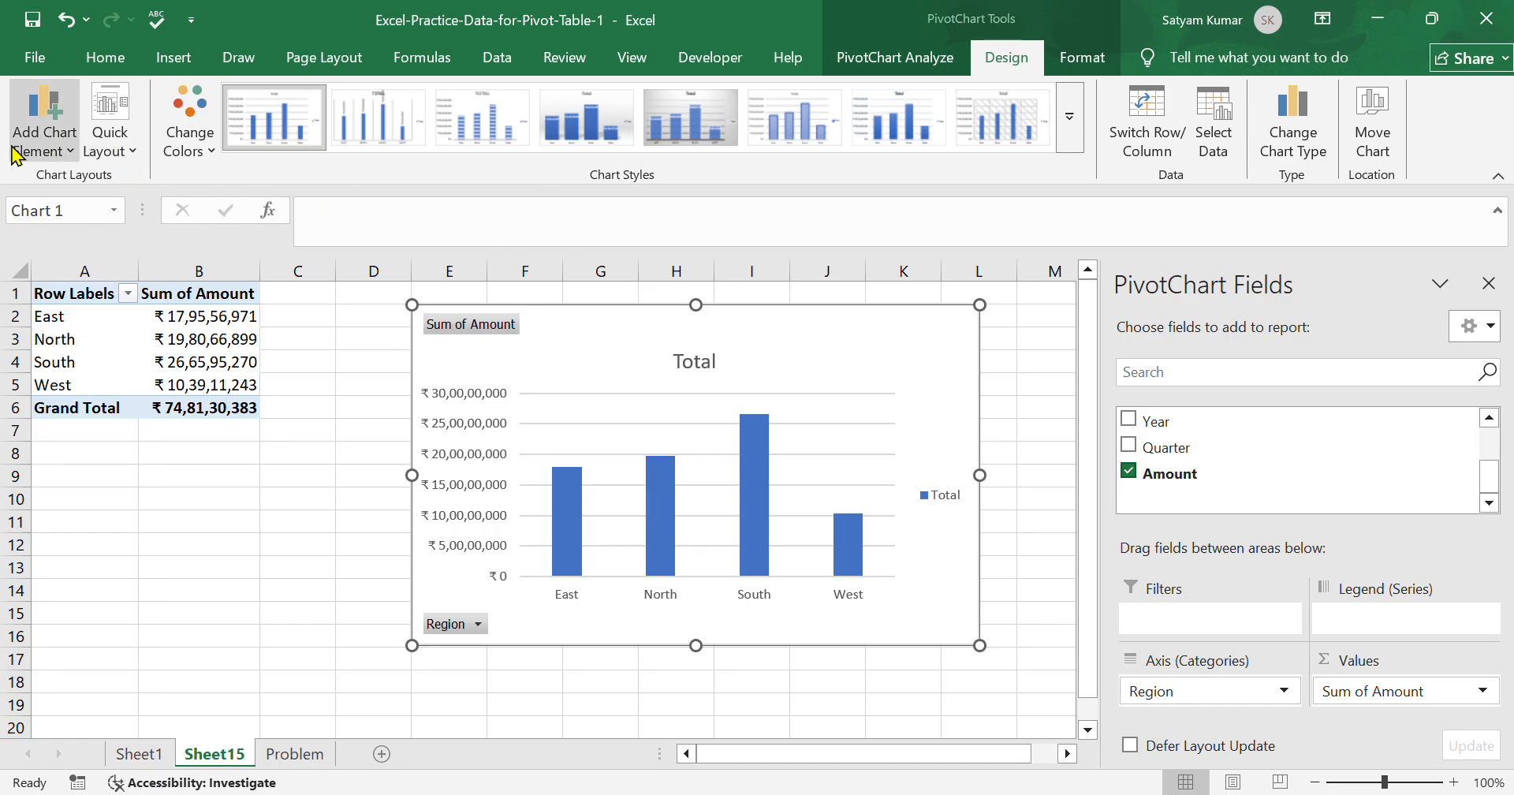
Add a primary horizontal axis title to the PivotChart and set its text to Region.
{"action": "left_click", "coordinate": [62, 152]}
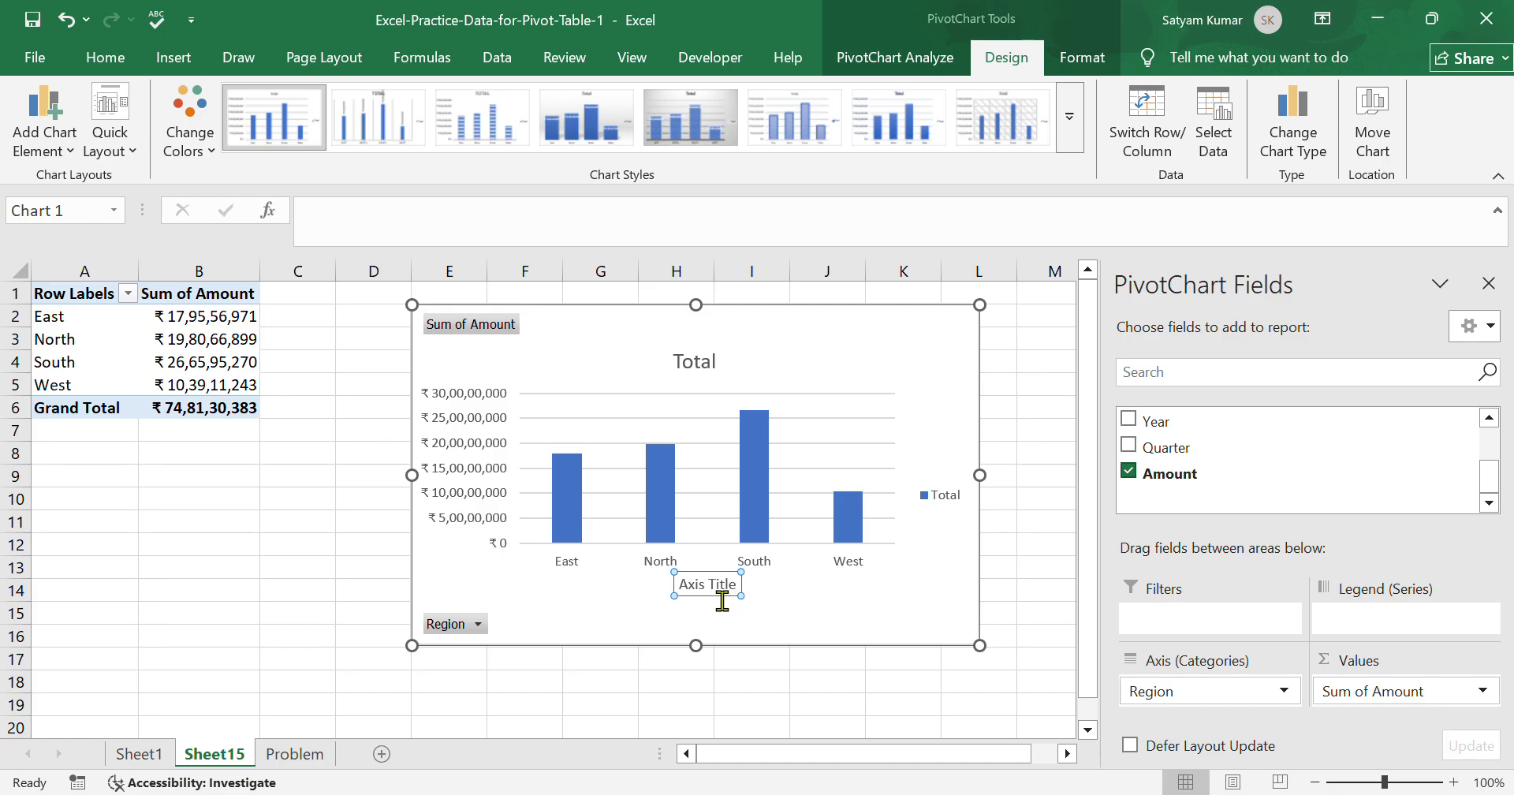
{"action": "left_click", "coordinate": [747, 596]}
{"action": "key", "text": "BackSpace"}
{"action": "key", "text": "BackSpace"}
{"action": "key", "text": "BackSpace"}
{"action": "key", "text": "BackSpace"}
{"action": "key", "text": "BackSpace"}
{"action": "key", "text": "BackSpace"}
{"action": "key", "text": "BackSpace"}
{"action": "key", "text": "BackSpace"}
{"action": "key", "text": "BackSpace"}
{"action": "key", "text": "Delete"}
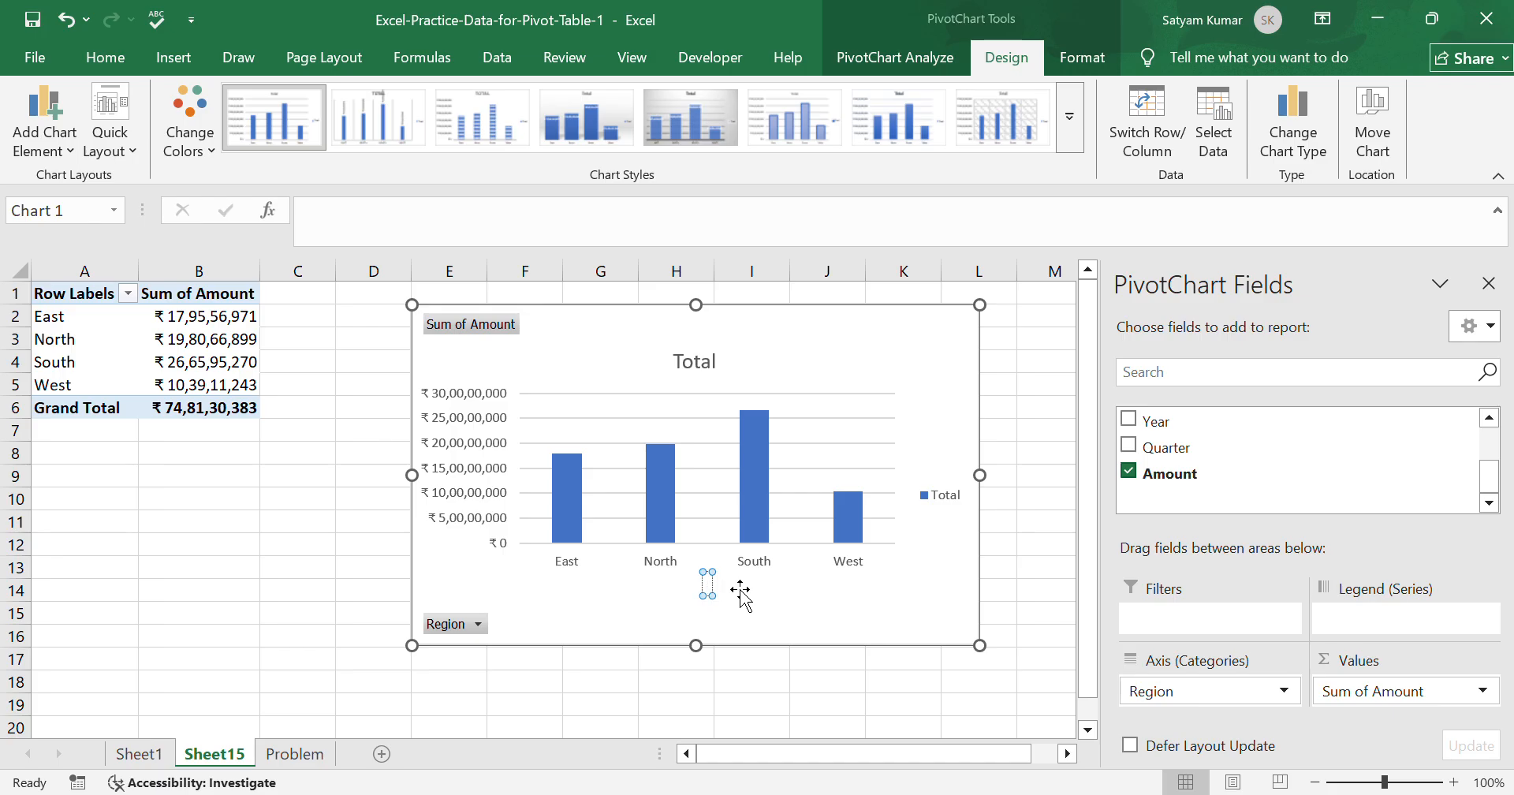
{"action": "type", "text": "Region"}
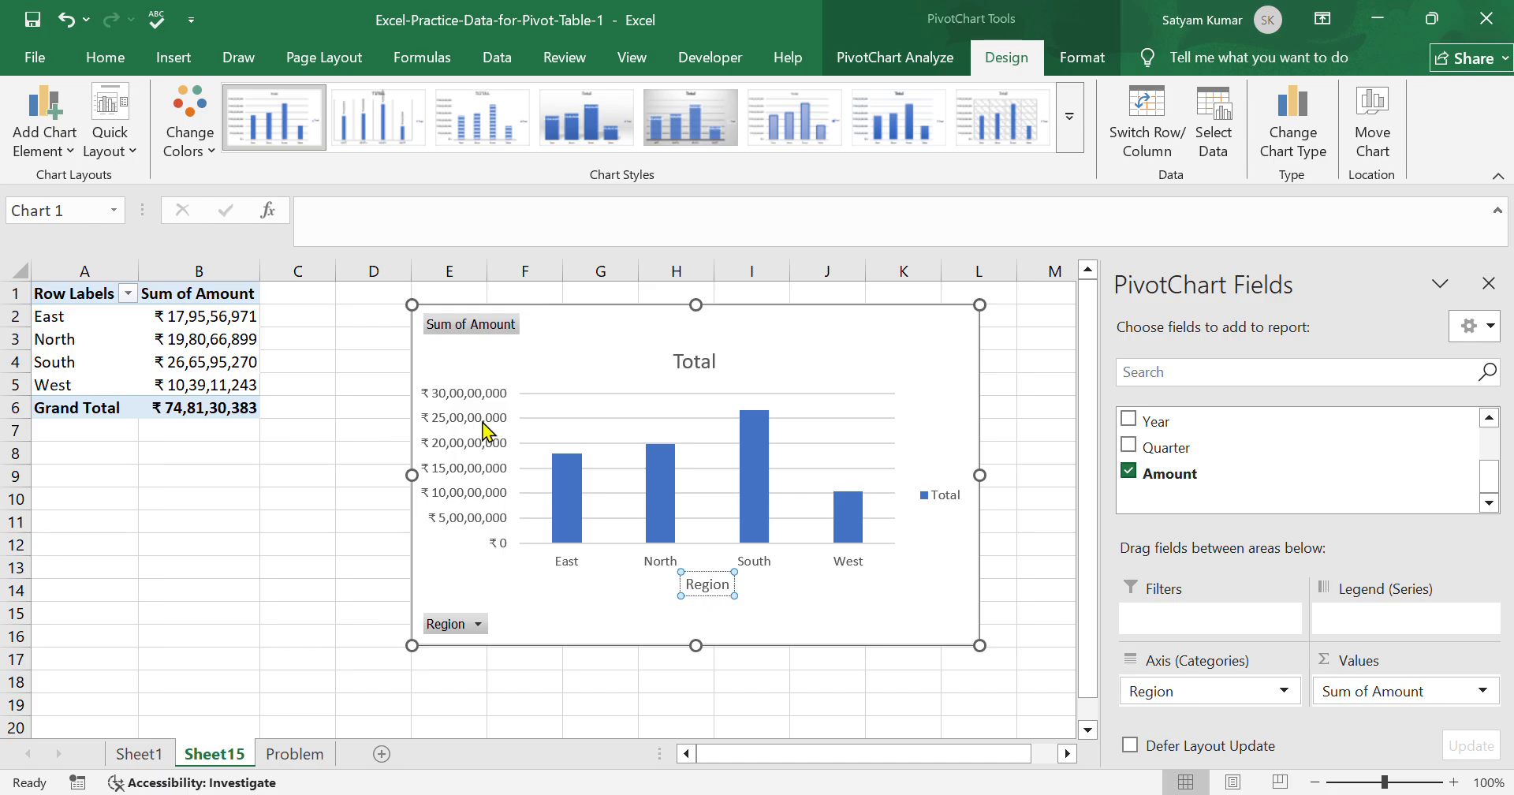
{"action": "left_click", "coordinate": [674, 410]}
{"action": "left_click", "coordinate": [708, 585]}
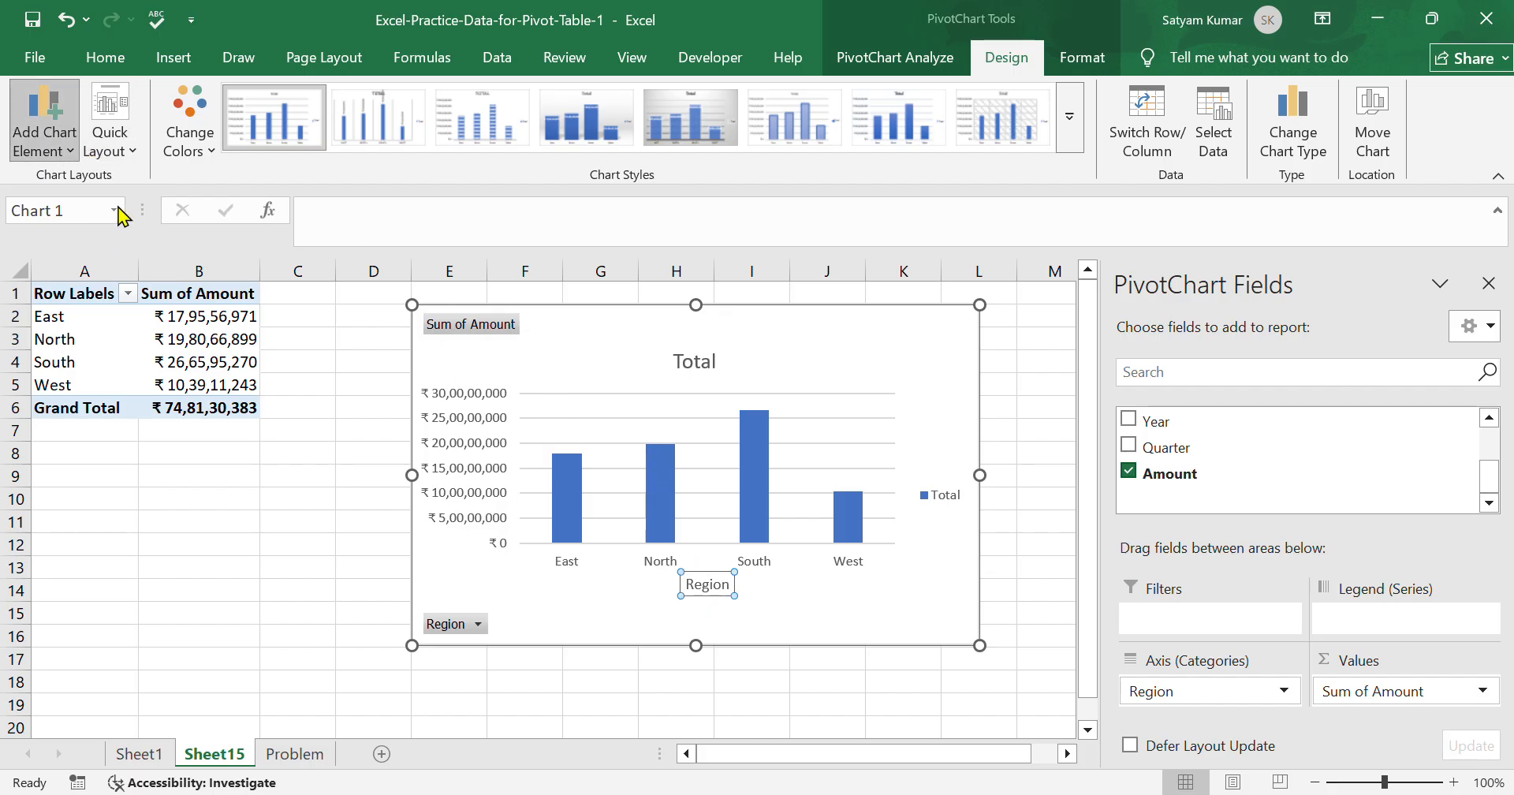
Add a primary vertical axis title to the PivotChart and set its text to Amount.
{"action": "left_click", "coordinate": [281, 285]}
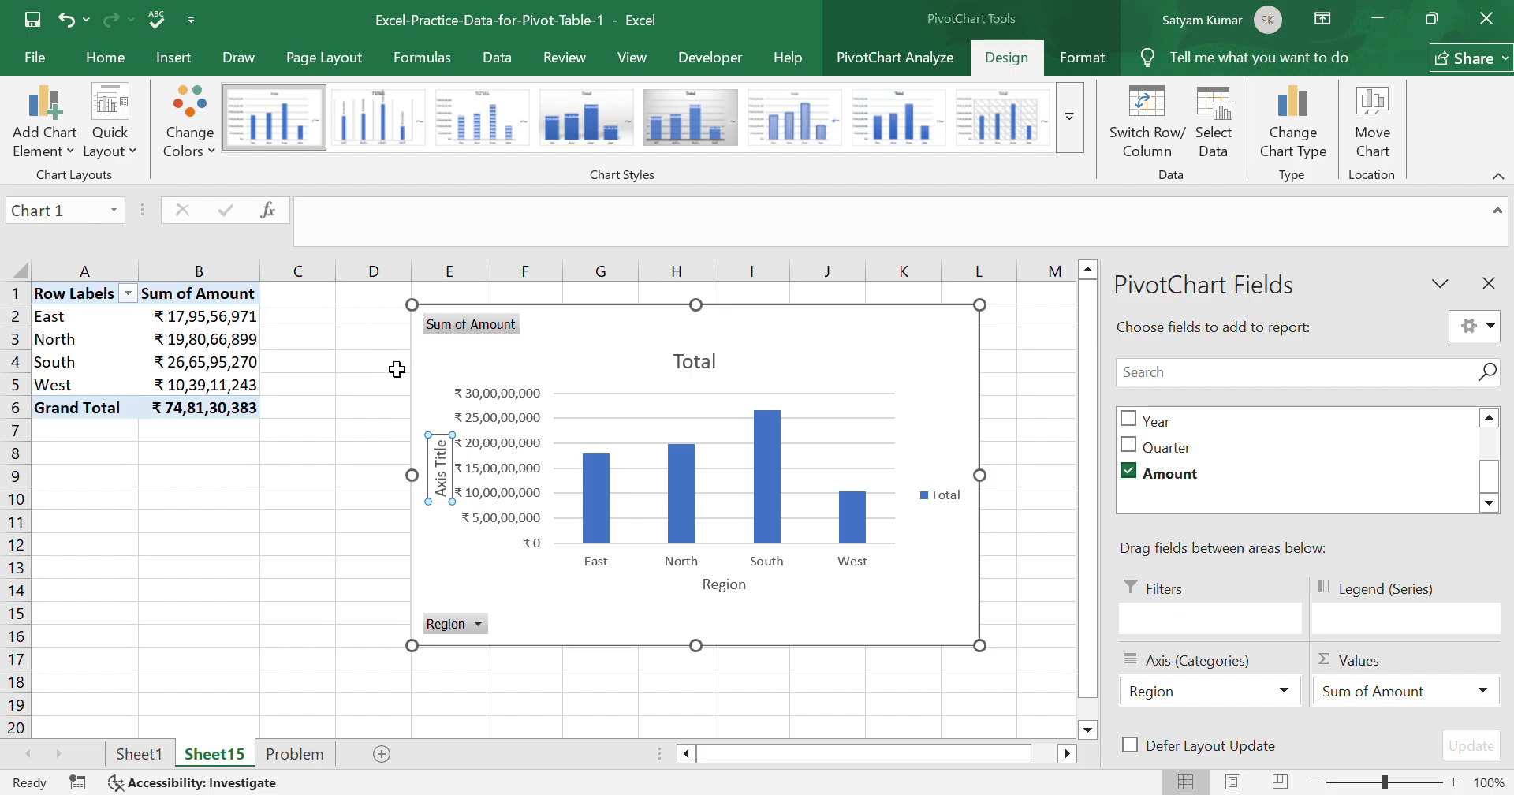
{"action": "type", "text": "Amount"}
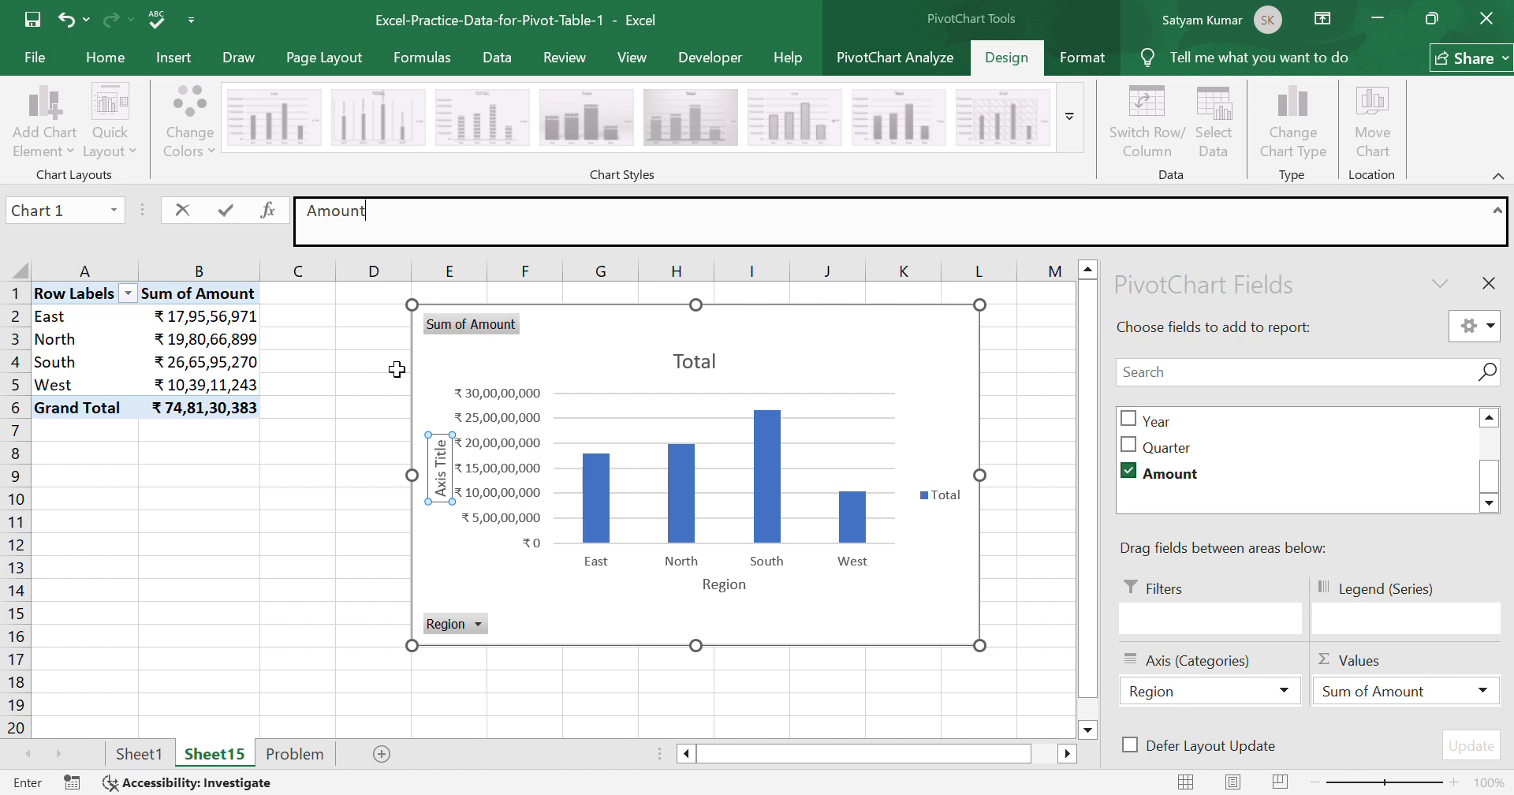
{"action": "key", "text": "Return"}
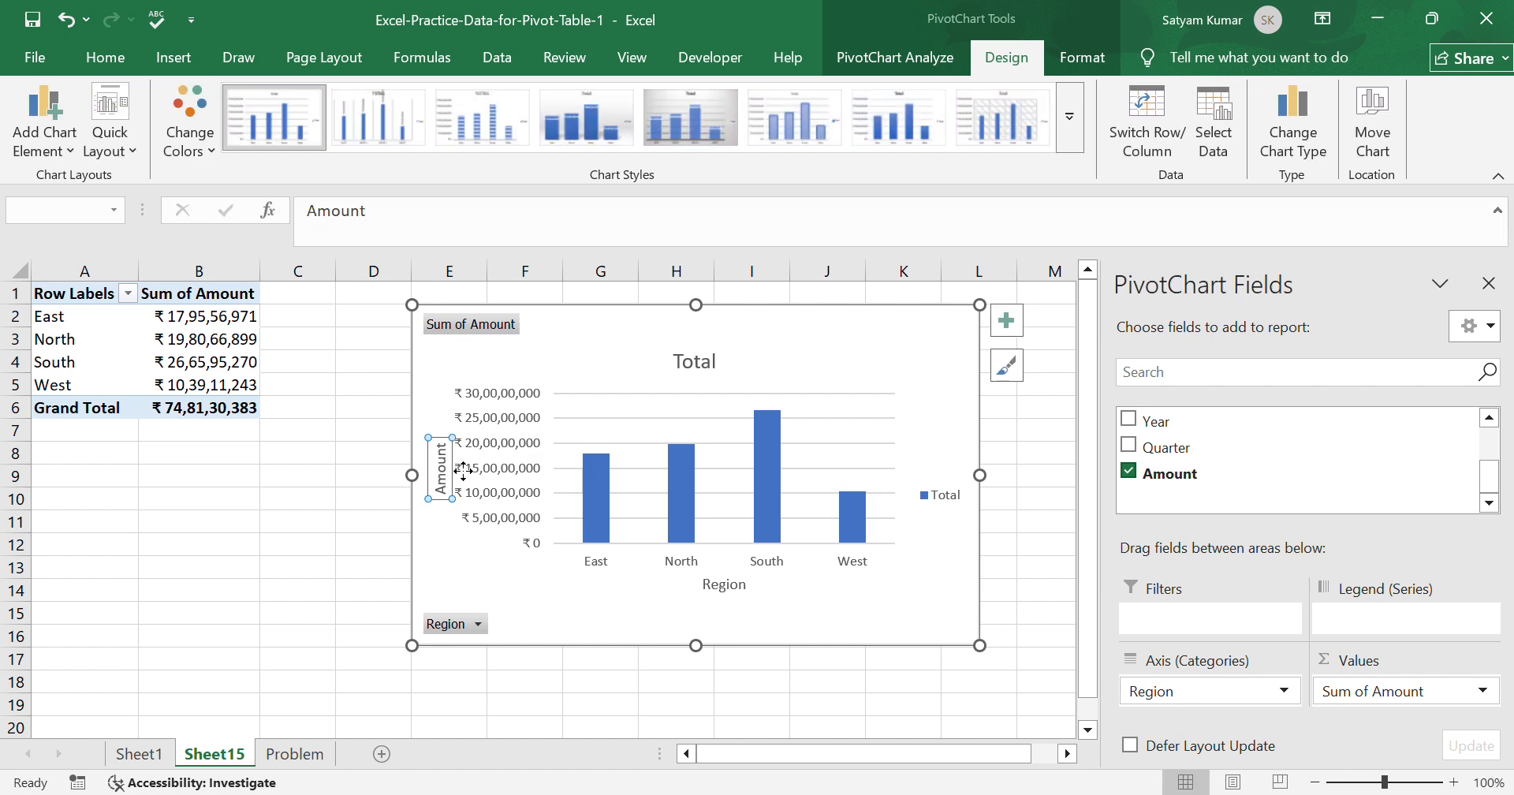
{"action": "left_click", "coordinate": [519, 604]}
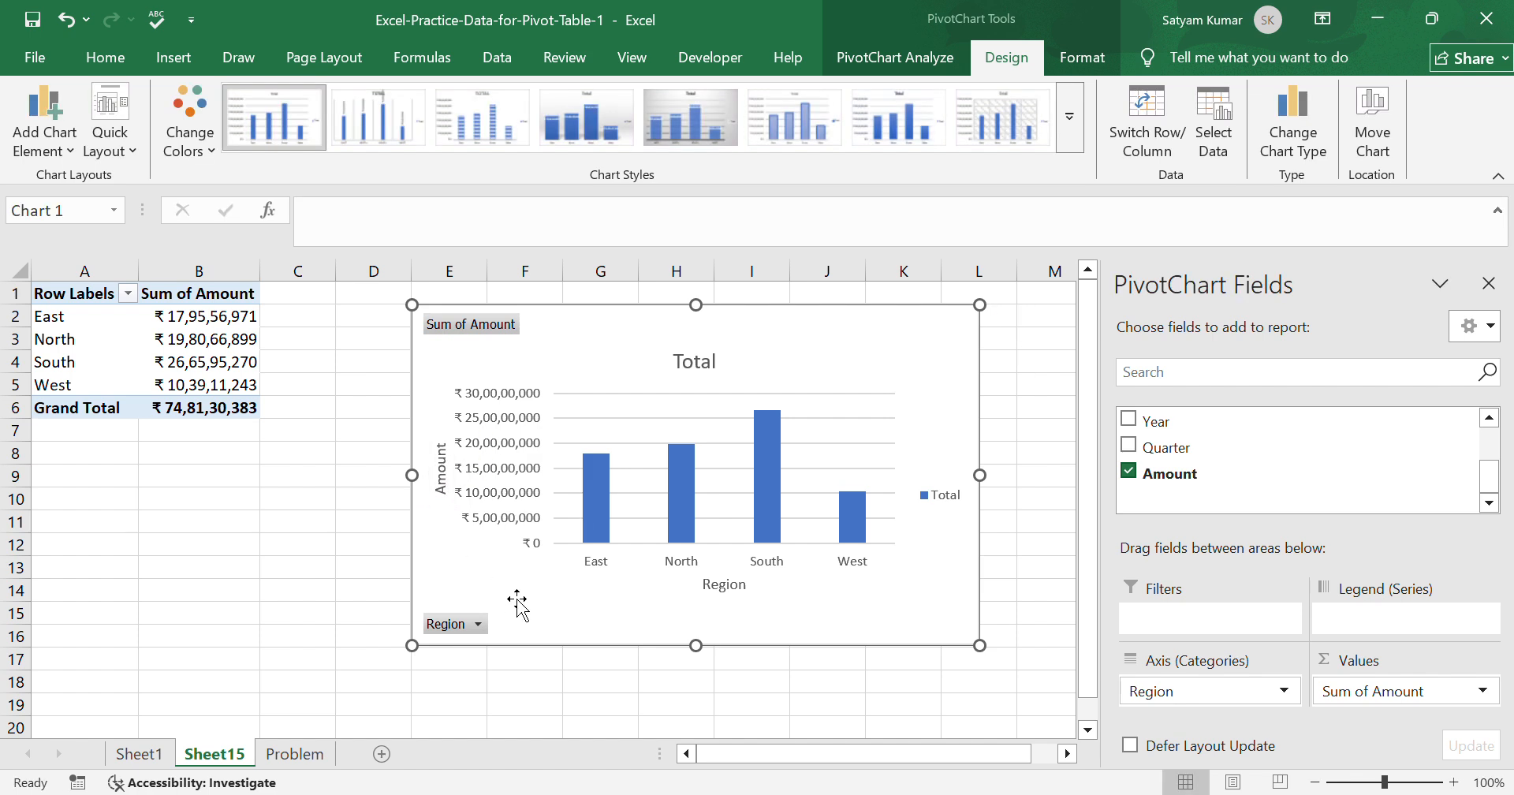
Try to clear the text of the PivotChart's title above the plot.
{"action": "left_click", "coordinate": [60, 157]}
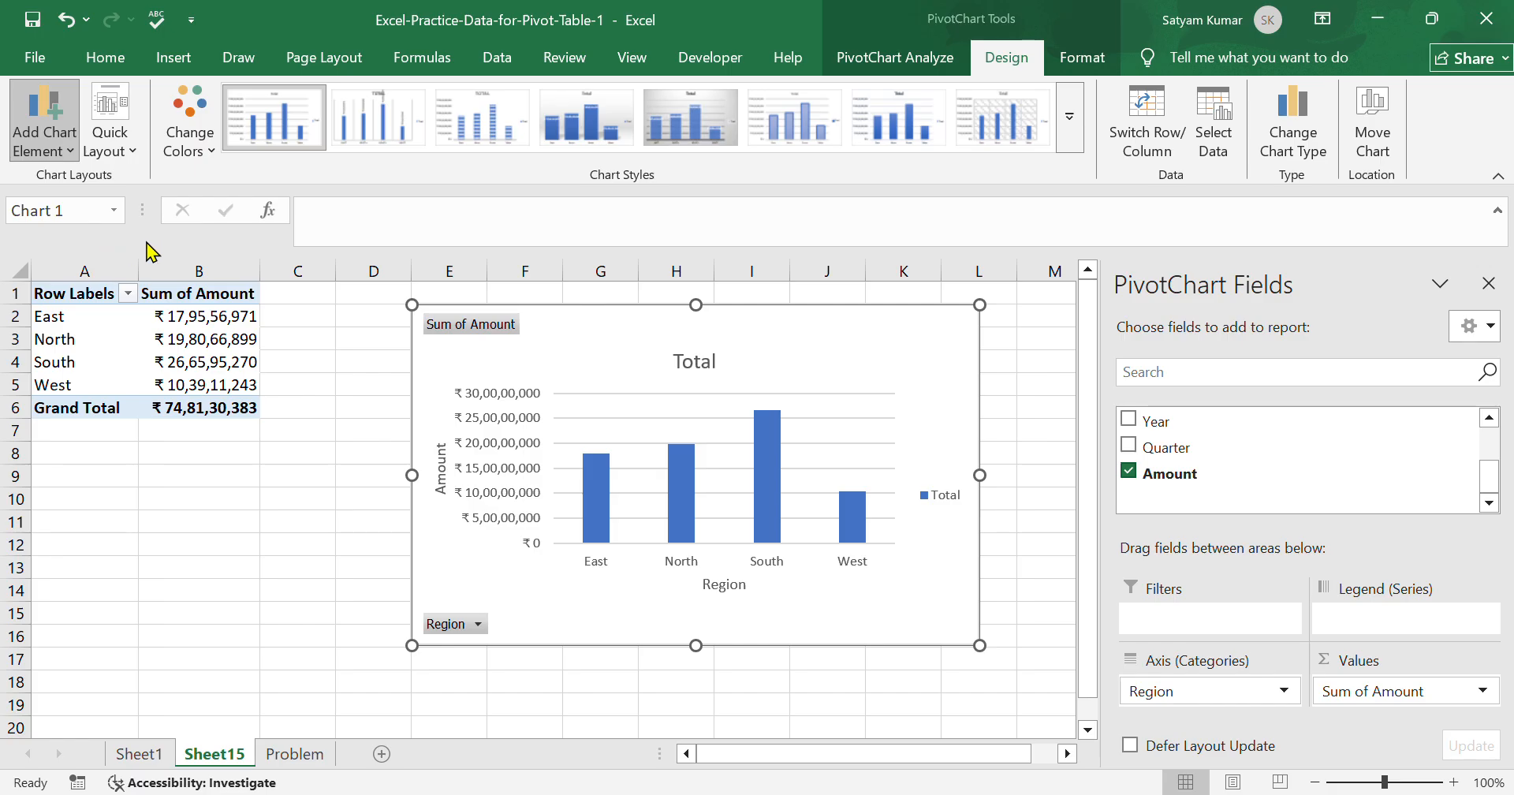
{"action": "left_click", "coordinate": [700, 368]}
{"action": "left_click", "coordinate": [318, 314]}
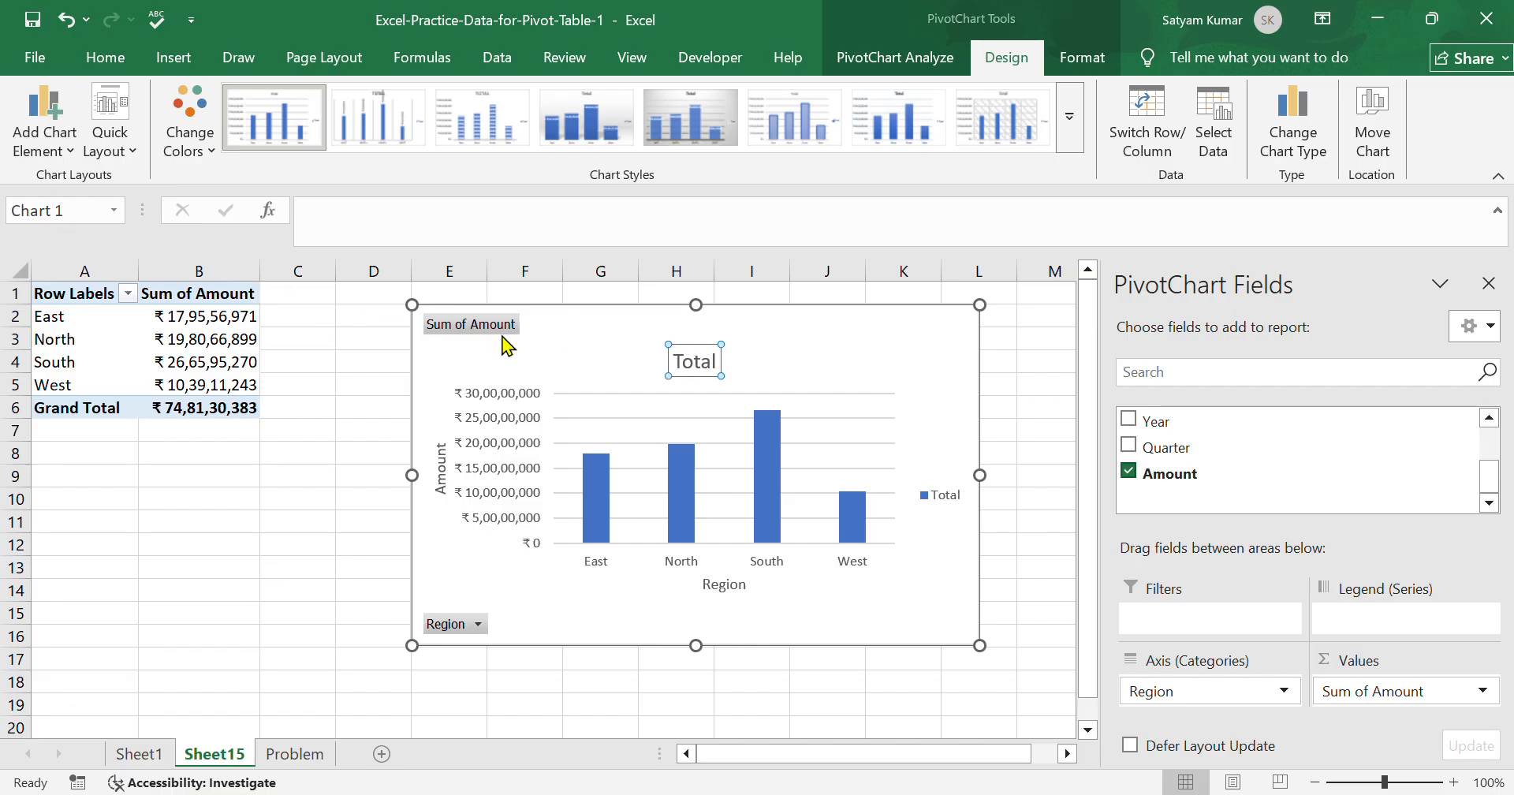
{"action": "left_click", "coordinate": [683, 383]}
{"action": "key", "text": "BackSpace"}
{"action": "key", "text": "BackSpace"}
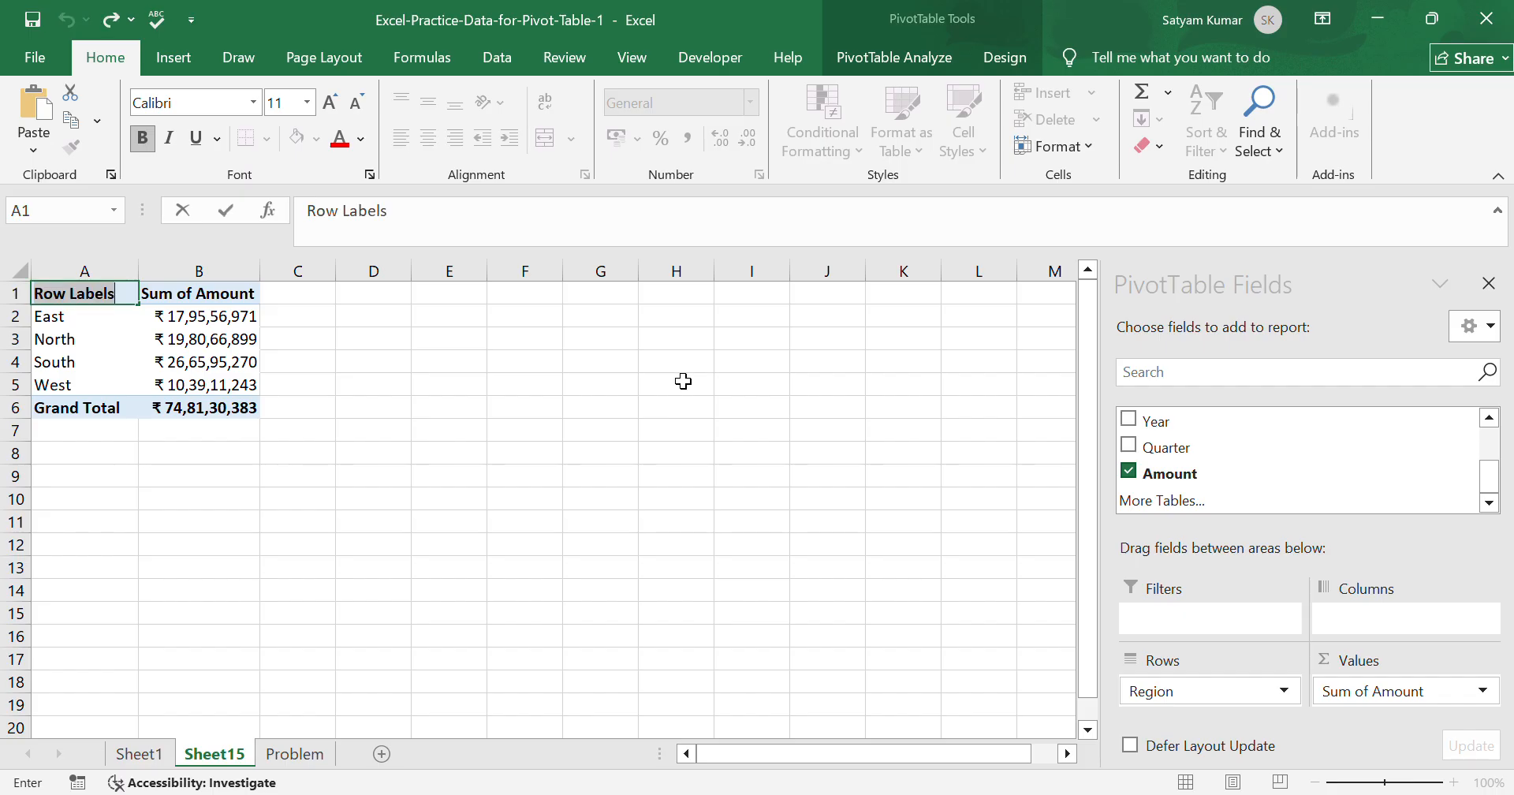
Check the other sheets and step back through the edits on Sheet15 to the chart with a placeholder vertical axis title.
{"action": "key", "text": "ctrl+z"}
{"action": "key", "text": "ctrl+z"}
{"action": "key", "text": "ctrl+z"}
{"action": "left_click", "coordinate": [706, 483]}
{"action": "left_click", "coordinate": [300, 754]}
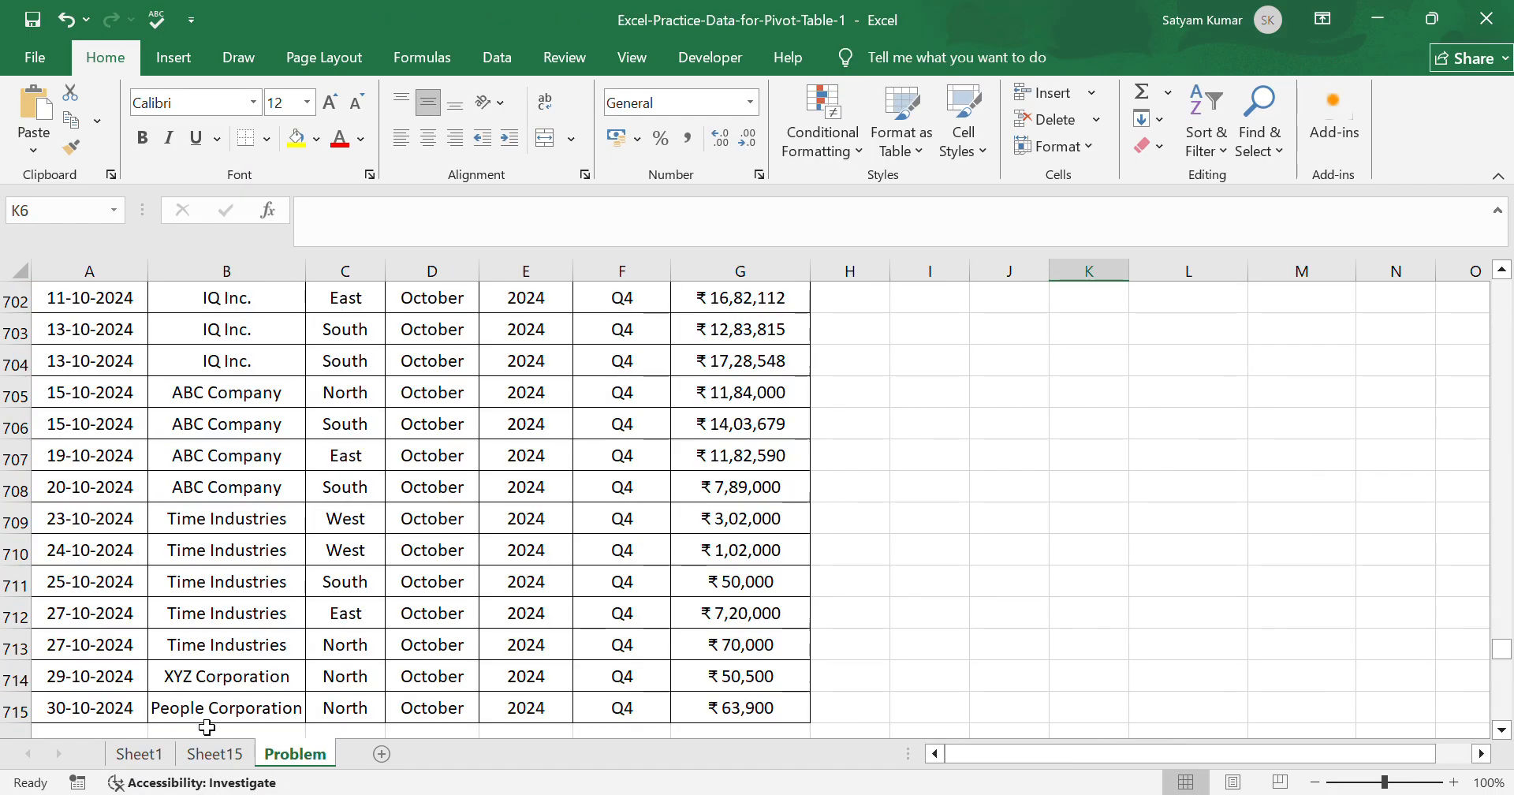
{"action": "left_click", "coordinate": [210, 752]}
{"action": "left_click", "coordinate": [161, 730]}
{"action": "left_click", "coordinate": [155, 759]}
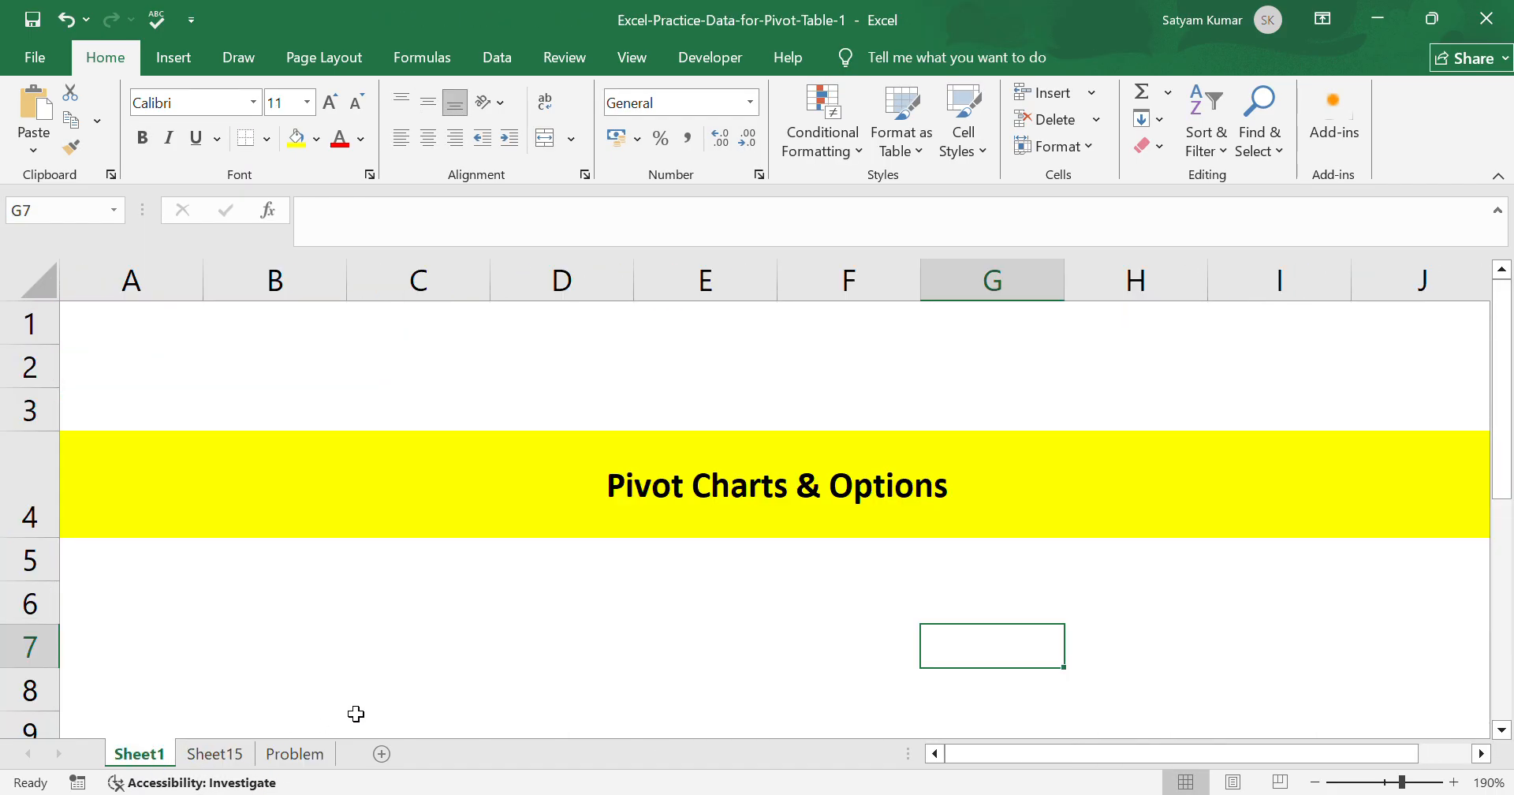
{"action": "left_click", "coordinate": [236, 759]}
{"action": "key", "text": "ctrl+z"}
{"action": "key", "text": "ctrl+z"}
{"action": "key", "text": "ctrl+z"}
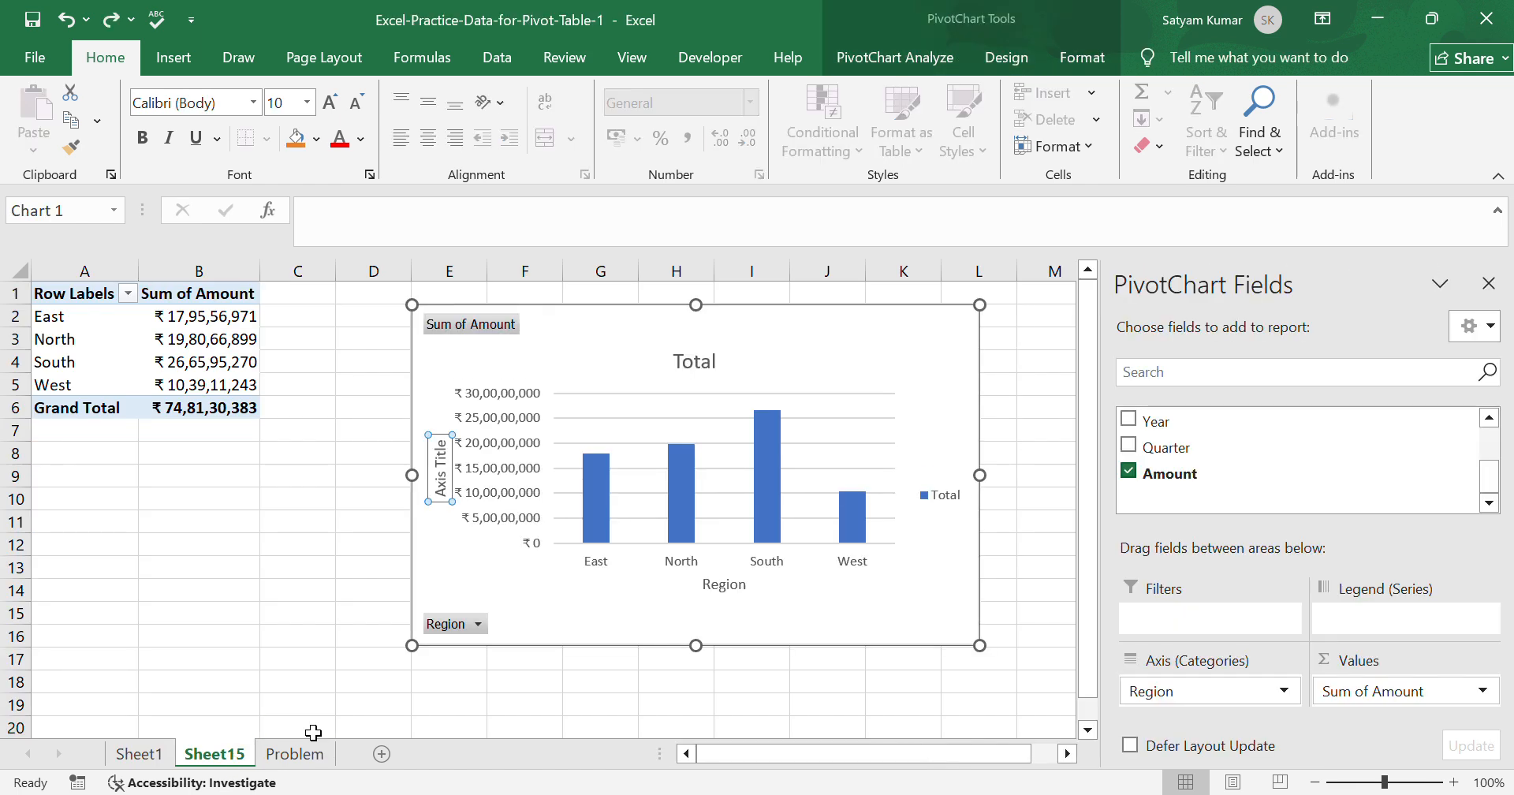
Replace the PivotChart's title text with Forecast.
{"action": "left_click", "coordinate": [712, 371]}
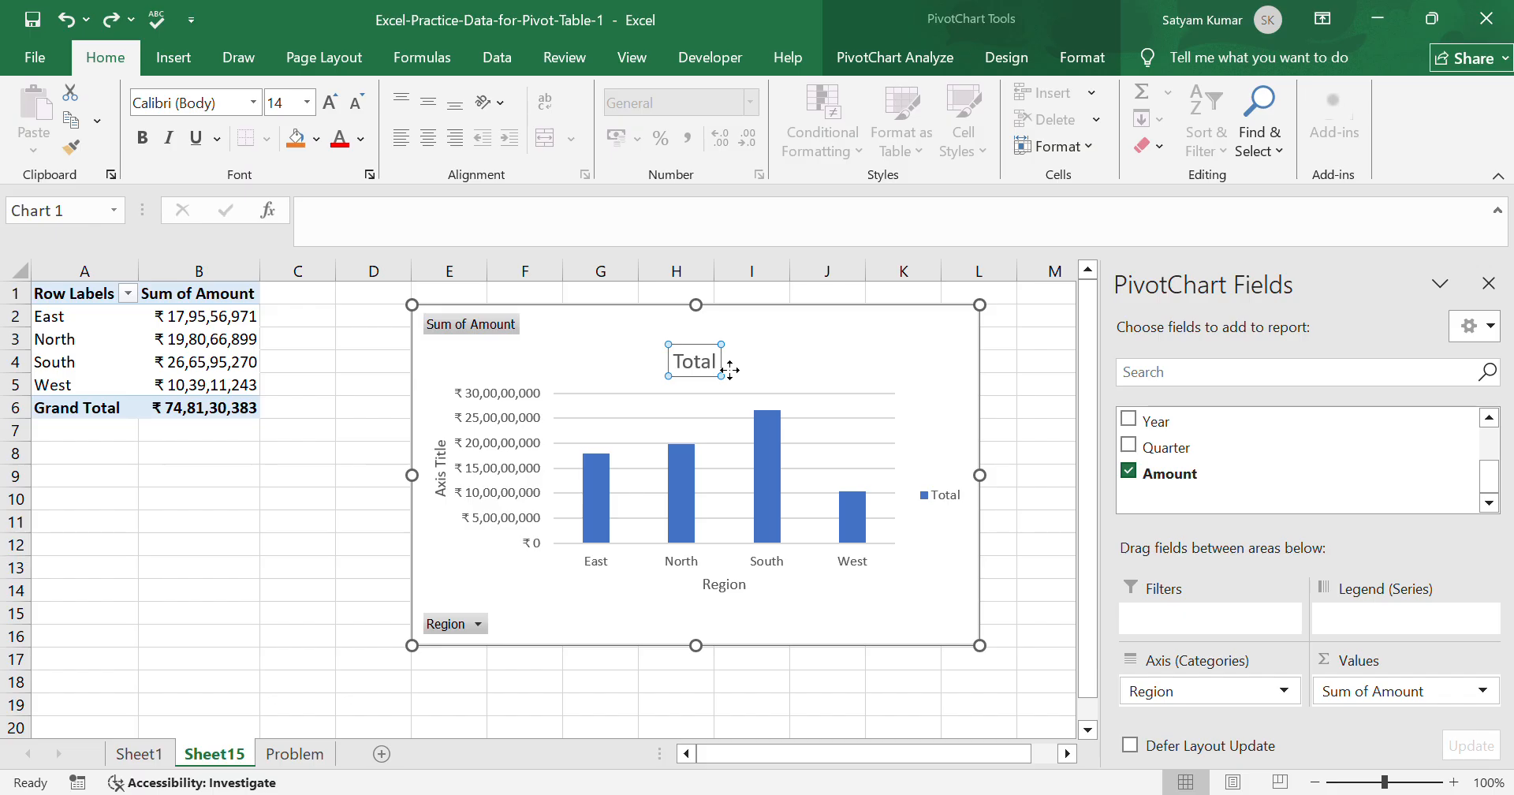
{"action": "left_click", "coordinate": [732, 380]}
{"action": "key", "text": "BackSpace"}
{"action": "key", "text": "BackSpace"}
{"action": "key", "text": "BackSpace"}
{"action": "key", "text": "BackSpace"}
{"action": "key", "text": "BackSpace"}
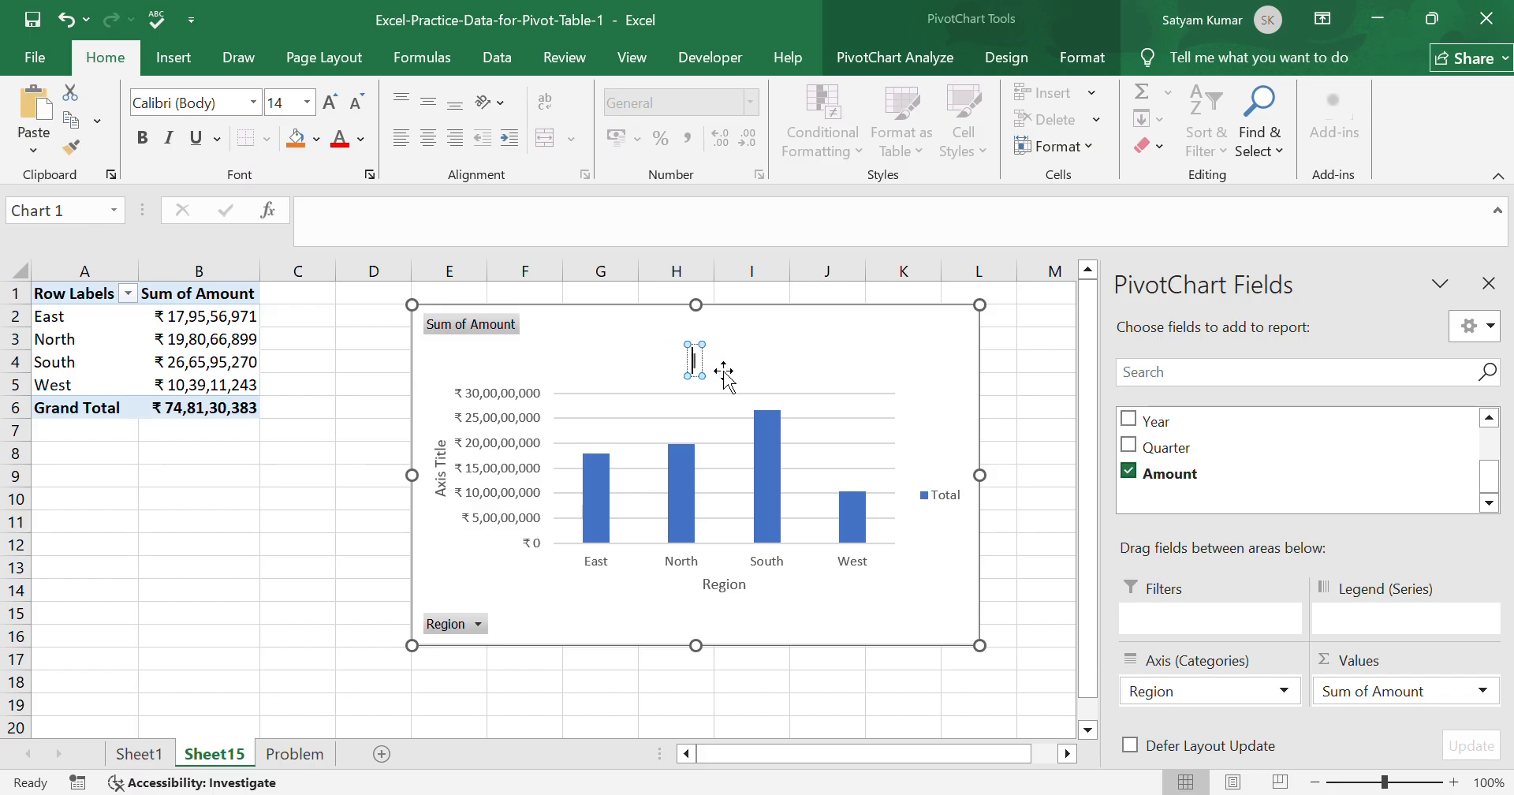
{"action": "type", "text": "Forecast"}
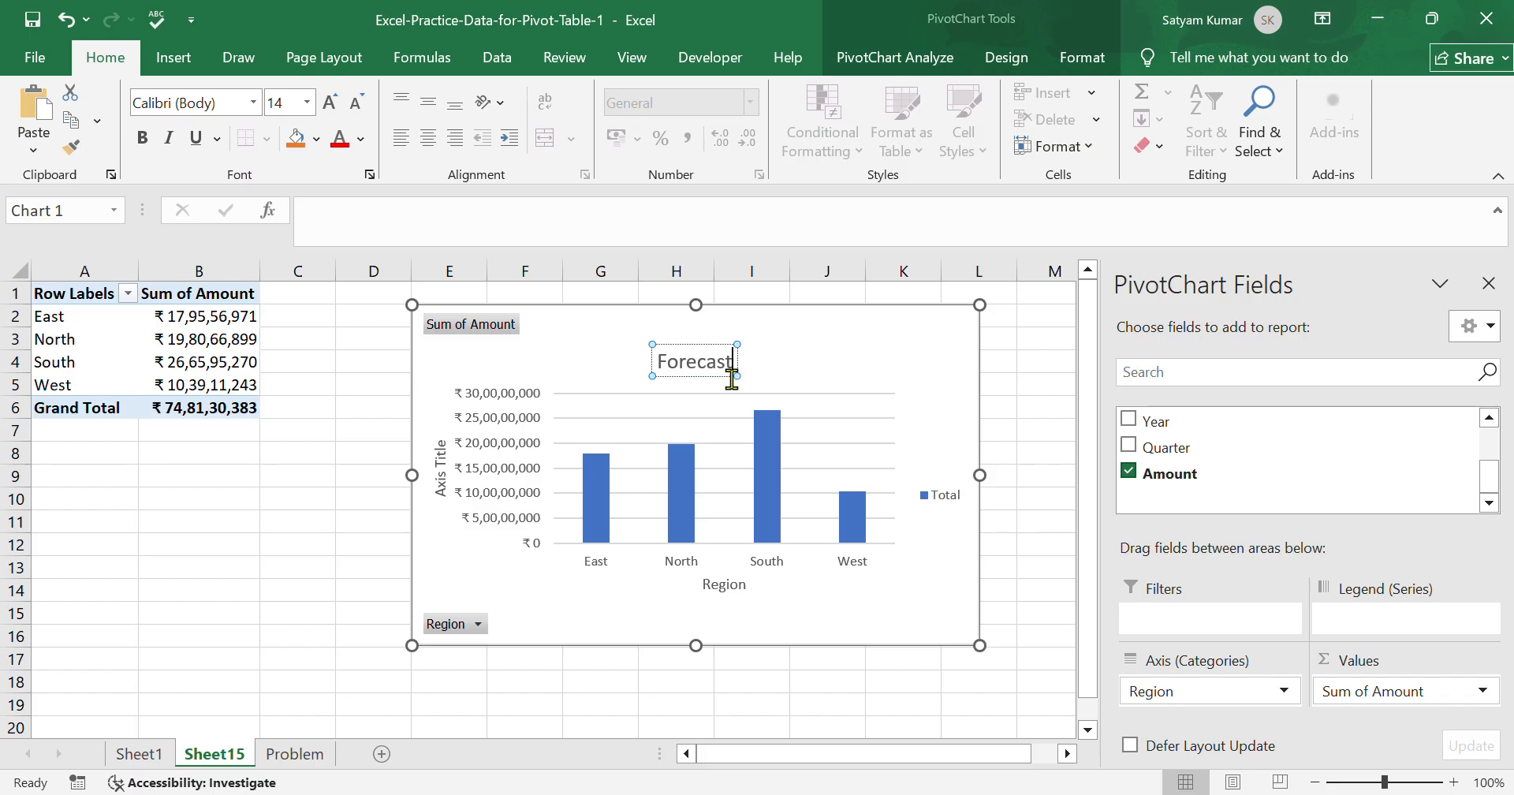
{"action": "left_click", "coordinate": [907, 414]}
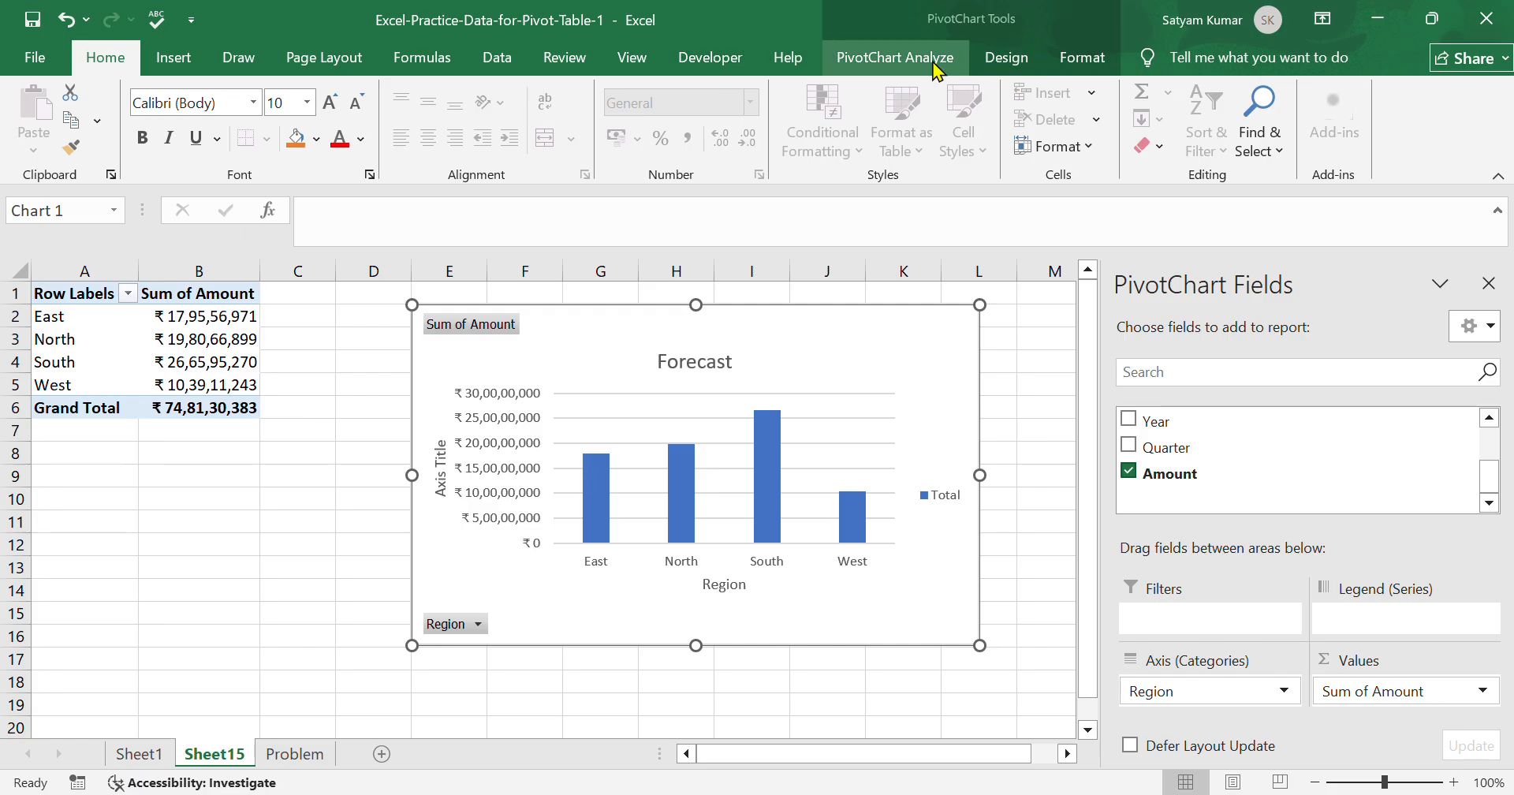
Try data labels above the PivotChart's bars and an exponential trendline for the Total series.
{"action": "left_click", "coordinate": [904, 56]}
{"action": "left_click", "coordinate": [1026, 60]}
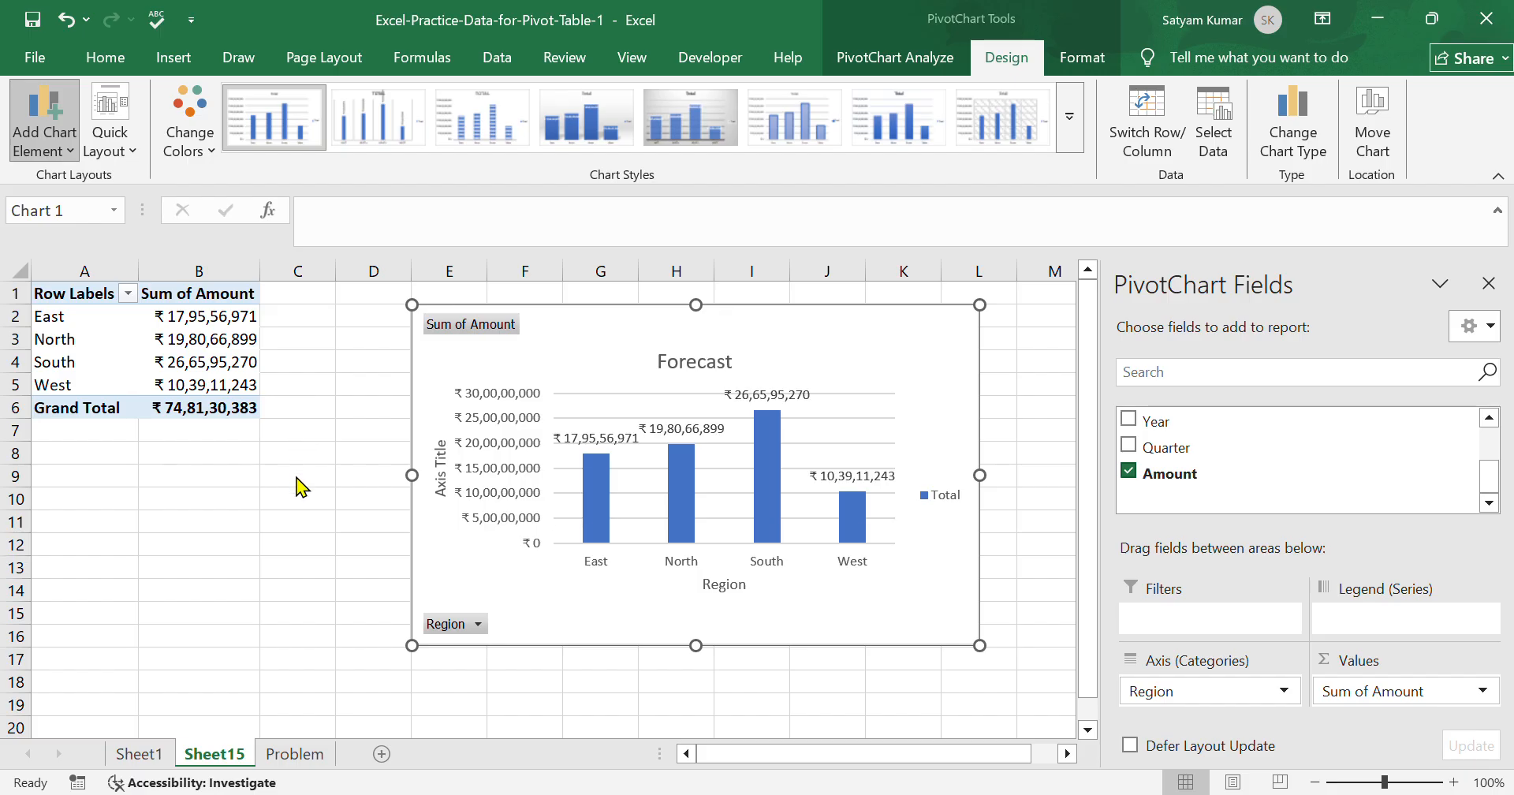
{"action": "left_click", "coordinate": [299, 486]}
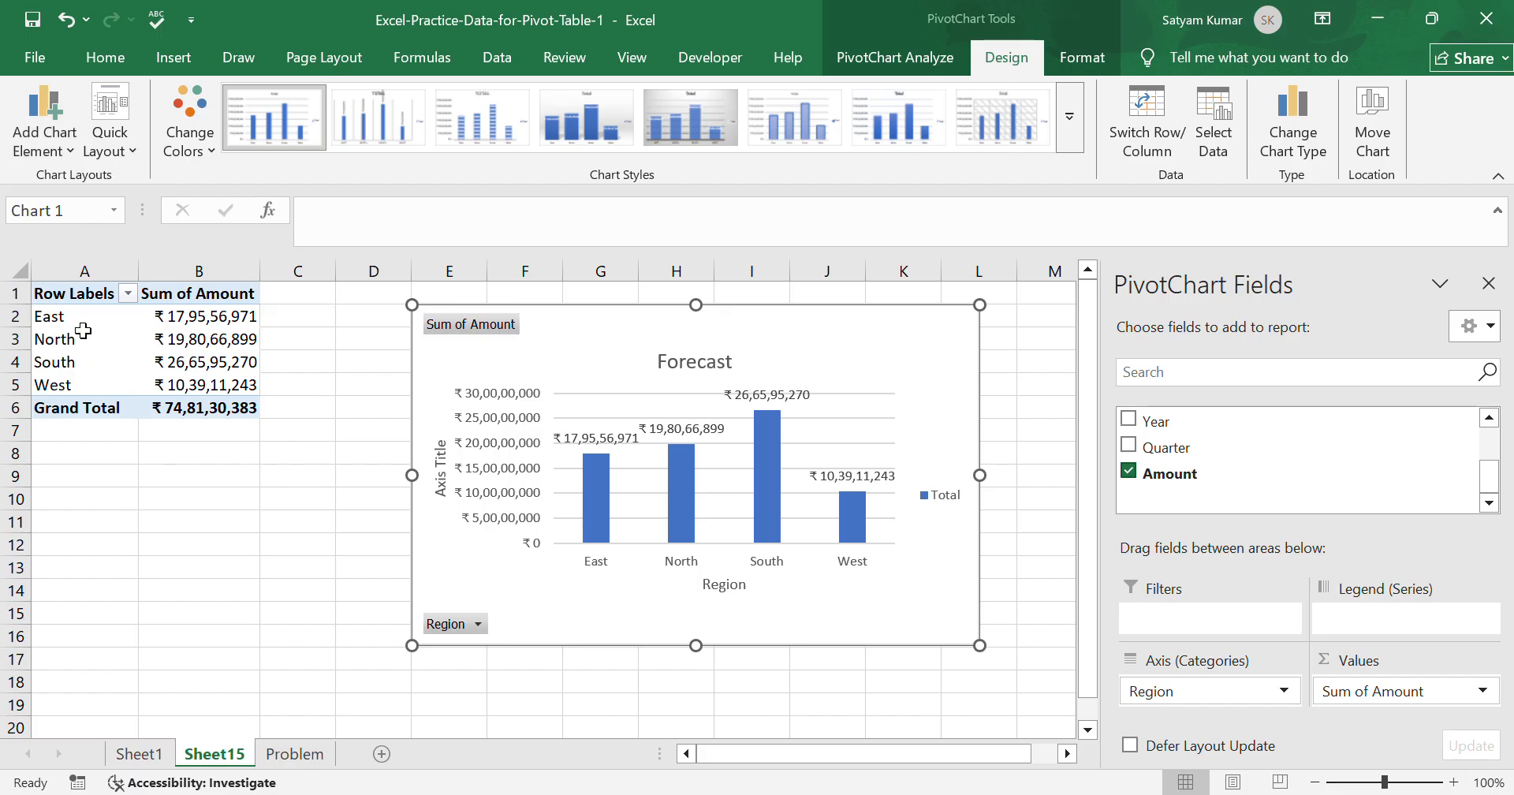
{"action": "left_click", "coordinate": [45, 146]}
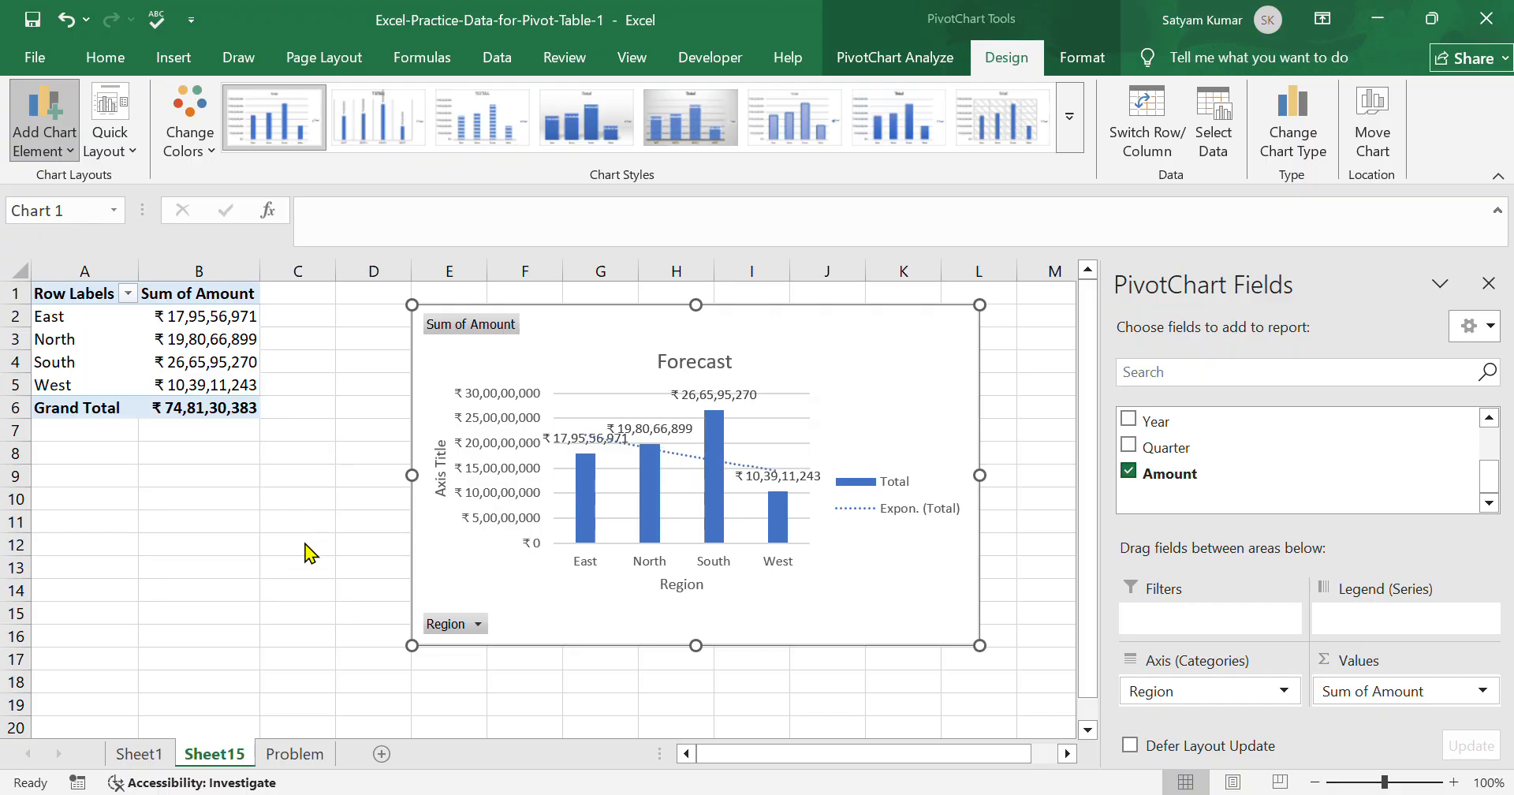
{"action": "left_click", "coordinate": [131, 552]}
Apply a quick layout to the PivotChart with a chart title and legend but no axis titles, data labels or trendline.
{"action": "left_click", "coordinate": [101, 127]}
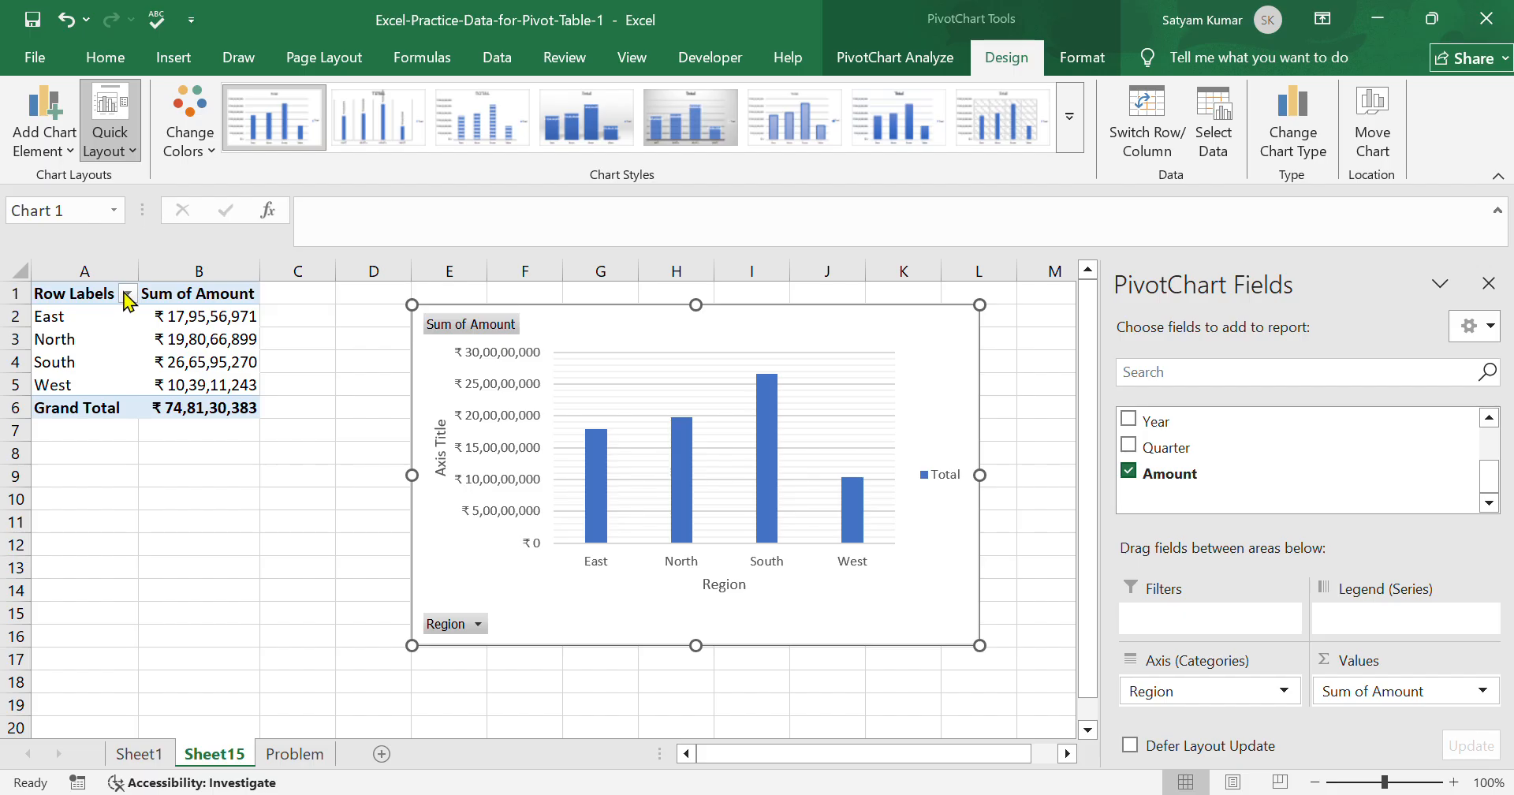
{"action": "left_click", "coordinate": [122, 202]}
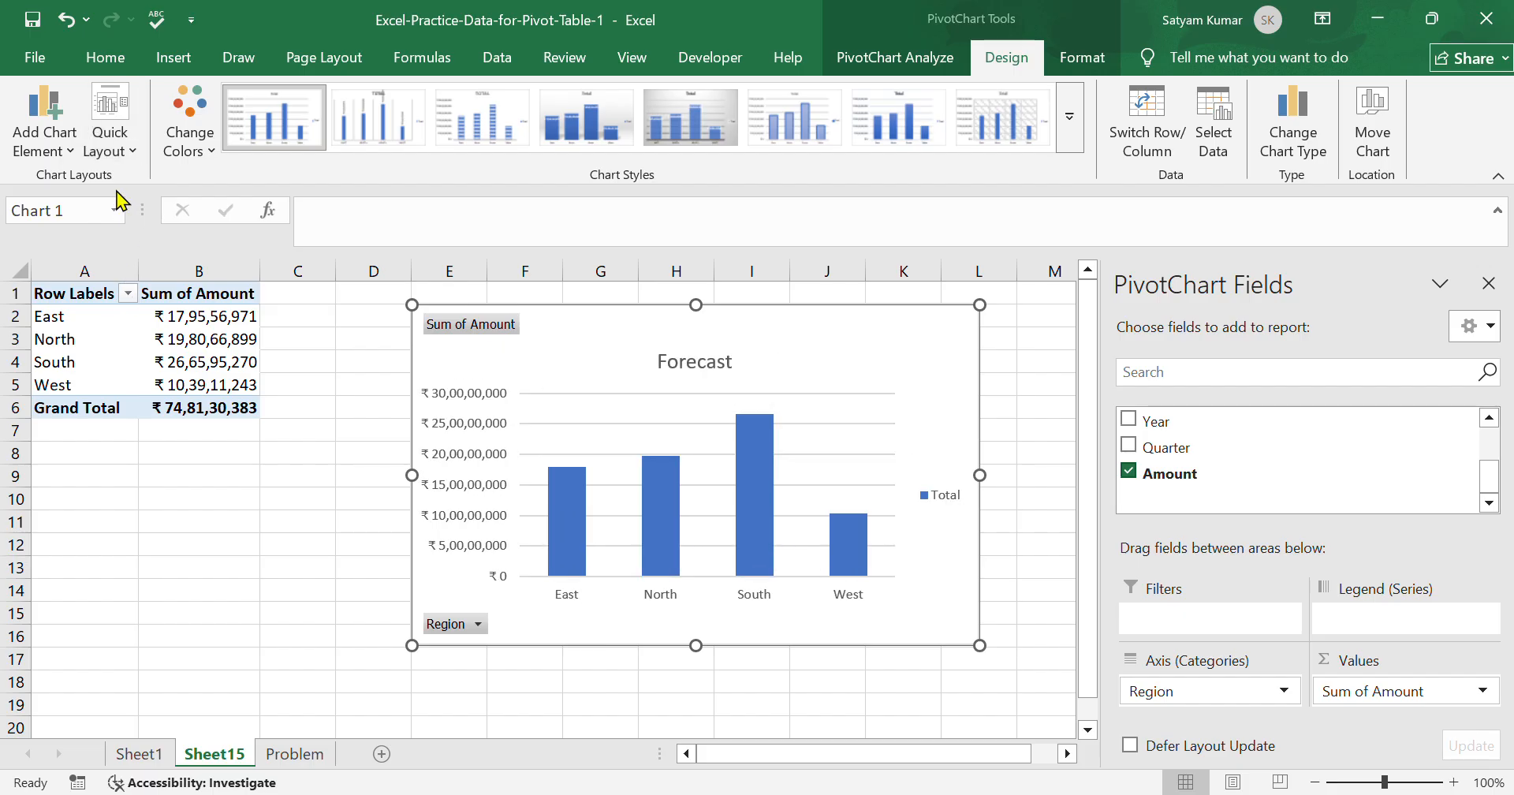
{"action": "left_click", "coordinate": [276, 588]}
Examine the PivotChart's vertical axis formatting options, including fill, effects, alignment, axis bounds and text settings.
{"action": "left_click", "coordinate": [402, 478]}
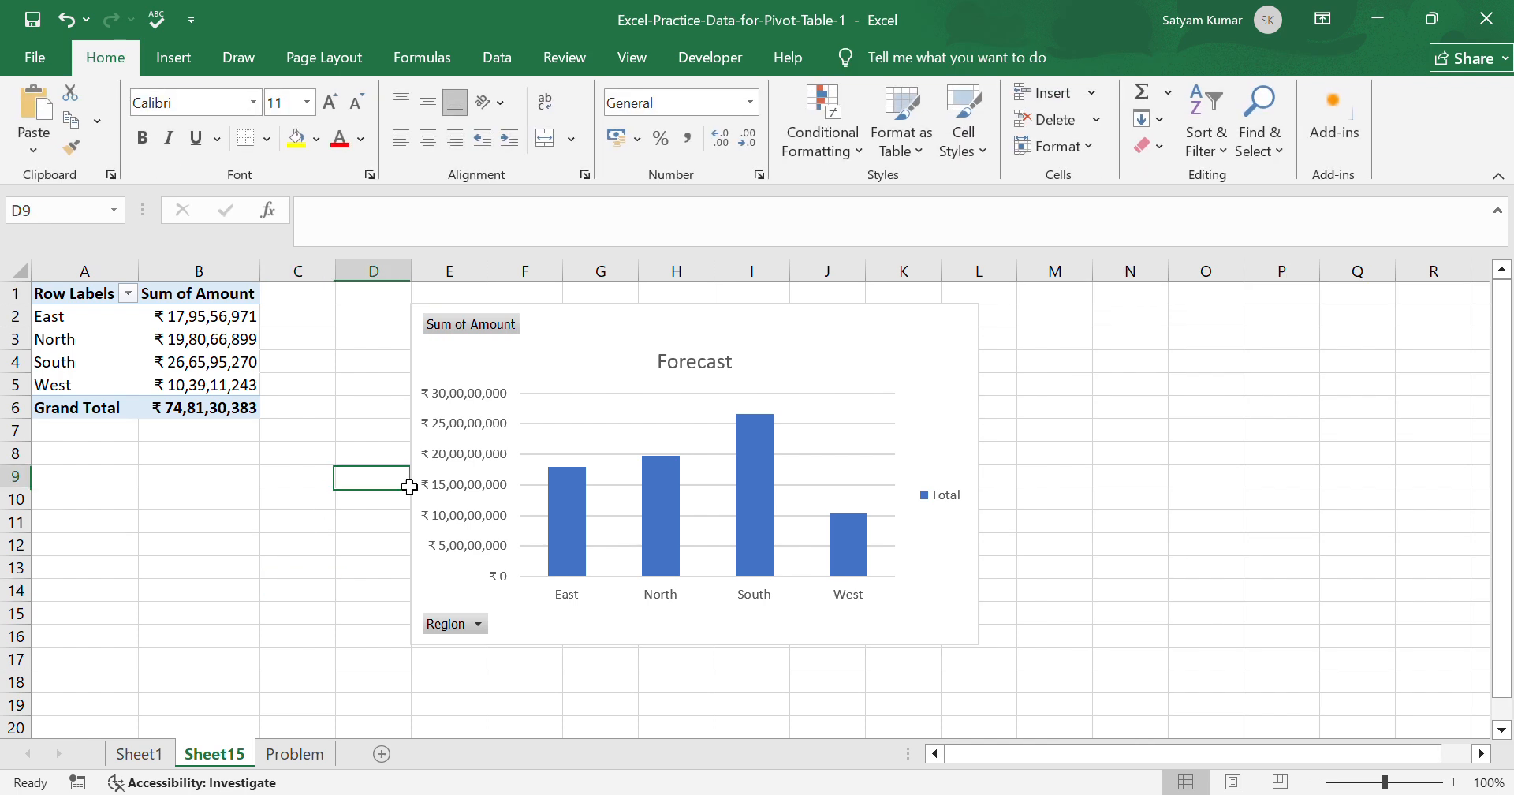
{"action": "left_click", "coordinate": [477, 497]}
{"action": "left_click", "coordinate": [781, 346]}
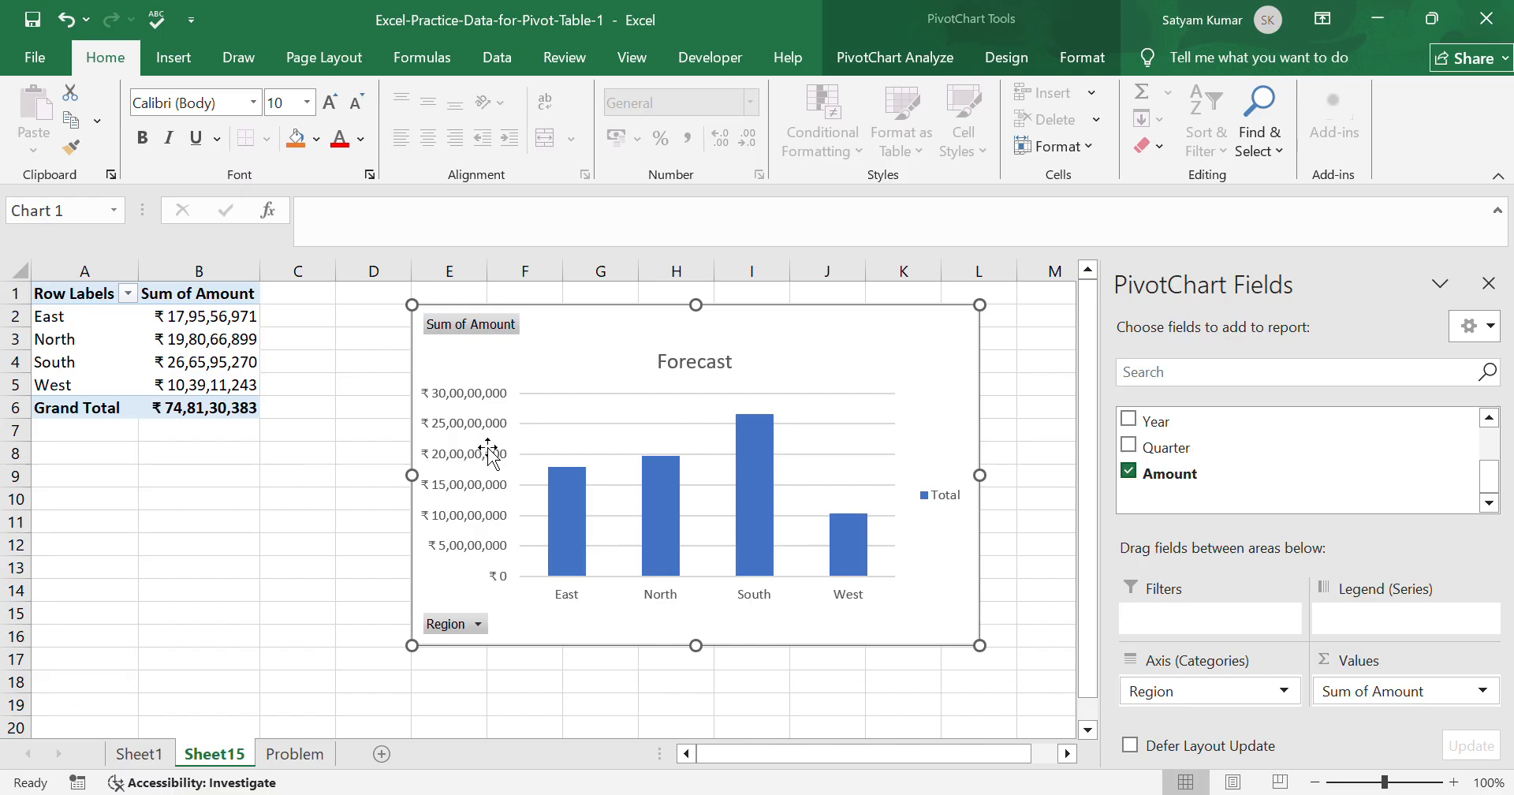
{"action": "double_click", "coordinate": [488, 544]}
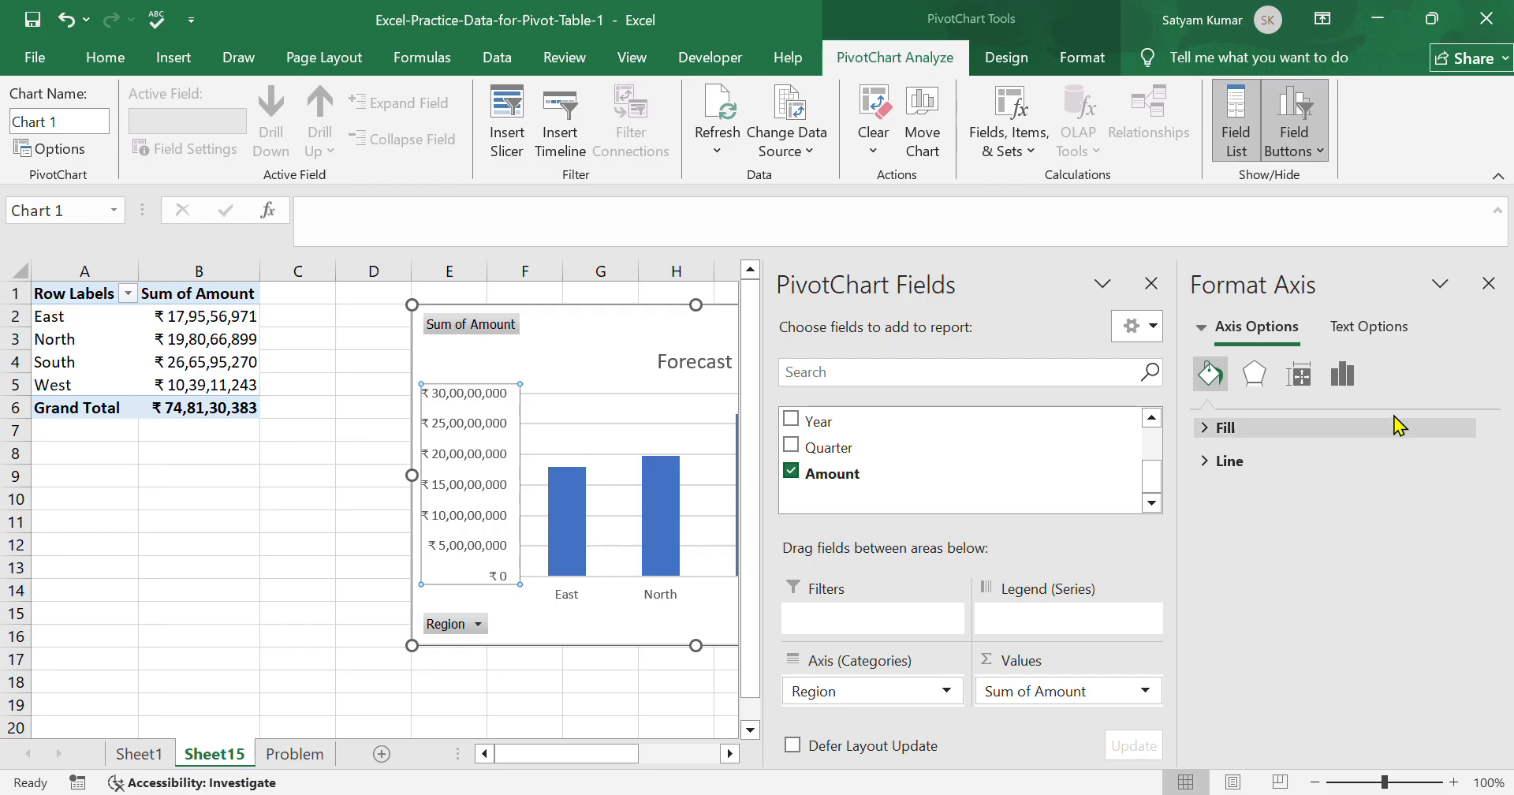
{"action": "left_click", "coordinate": [1256, 375]}
{"action": "left_click", "coordinate": [1299, 379]}
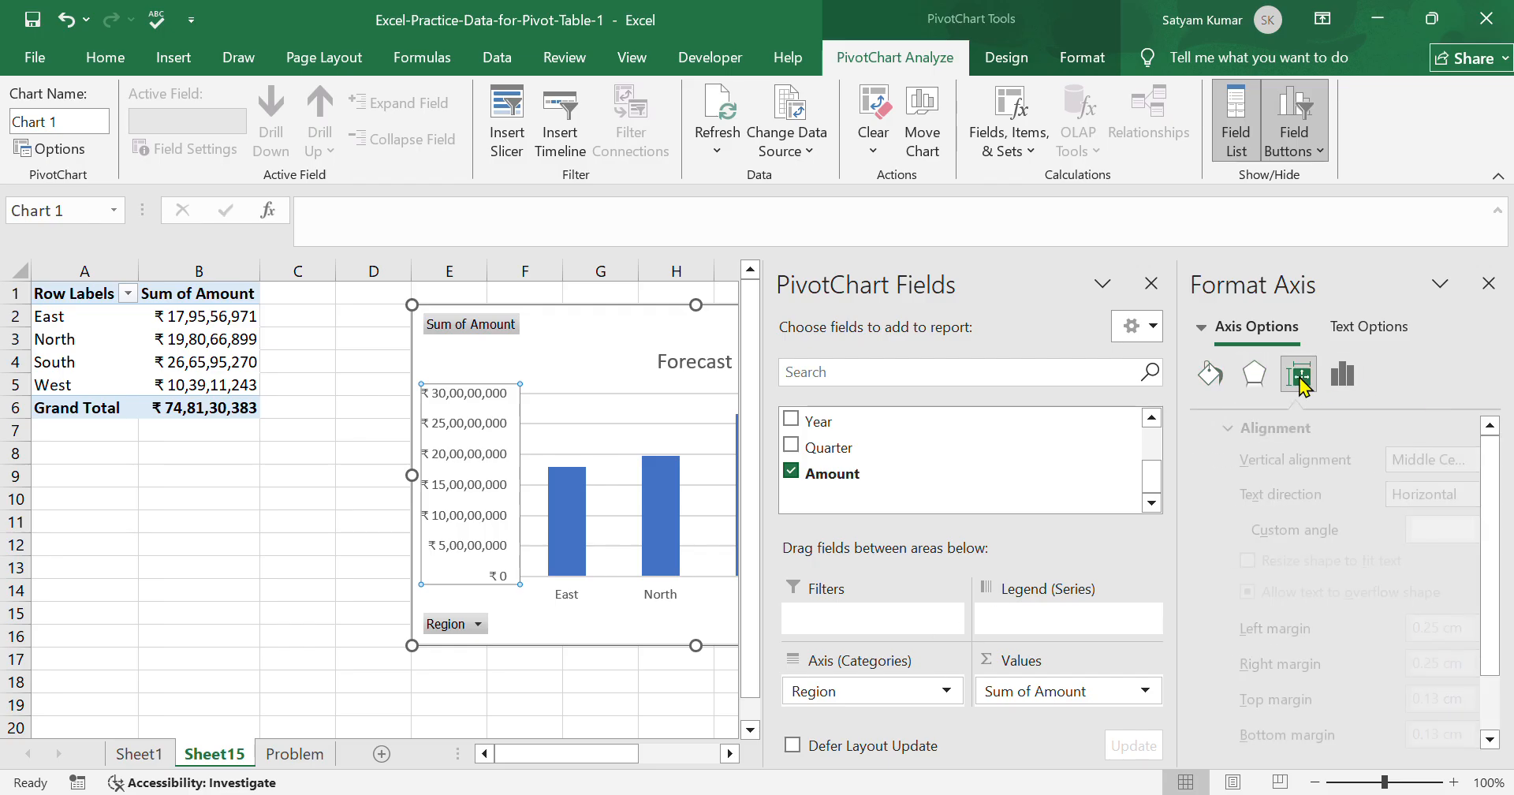
{"action": "left_click", "coordinate": [1343, 381]}
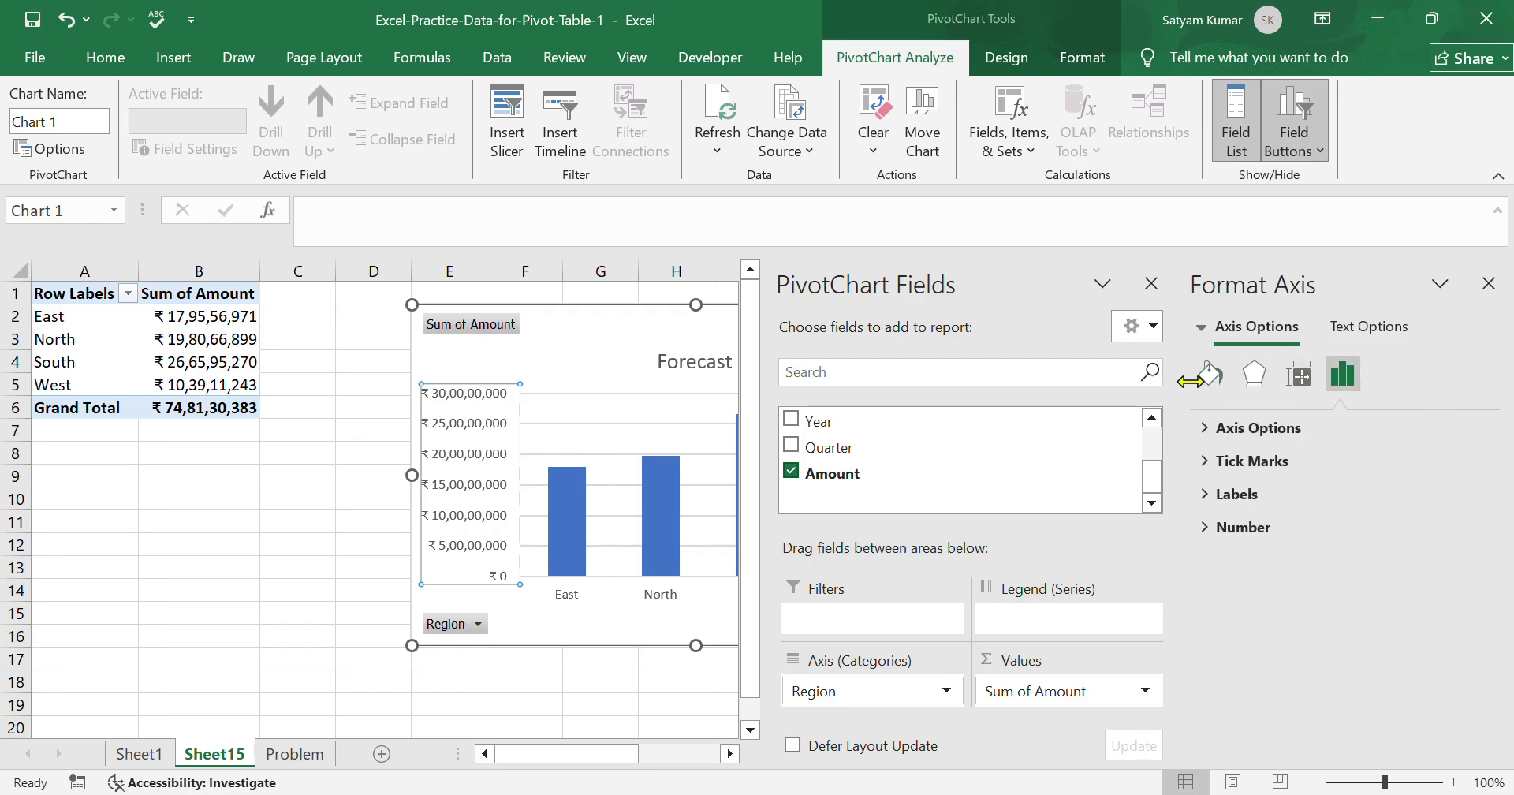
{"action": "left_click", "coordinate": [1364, 328]}
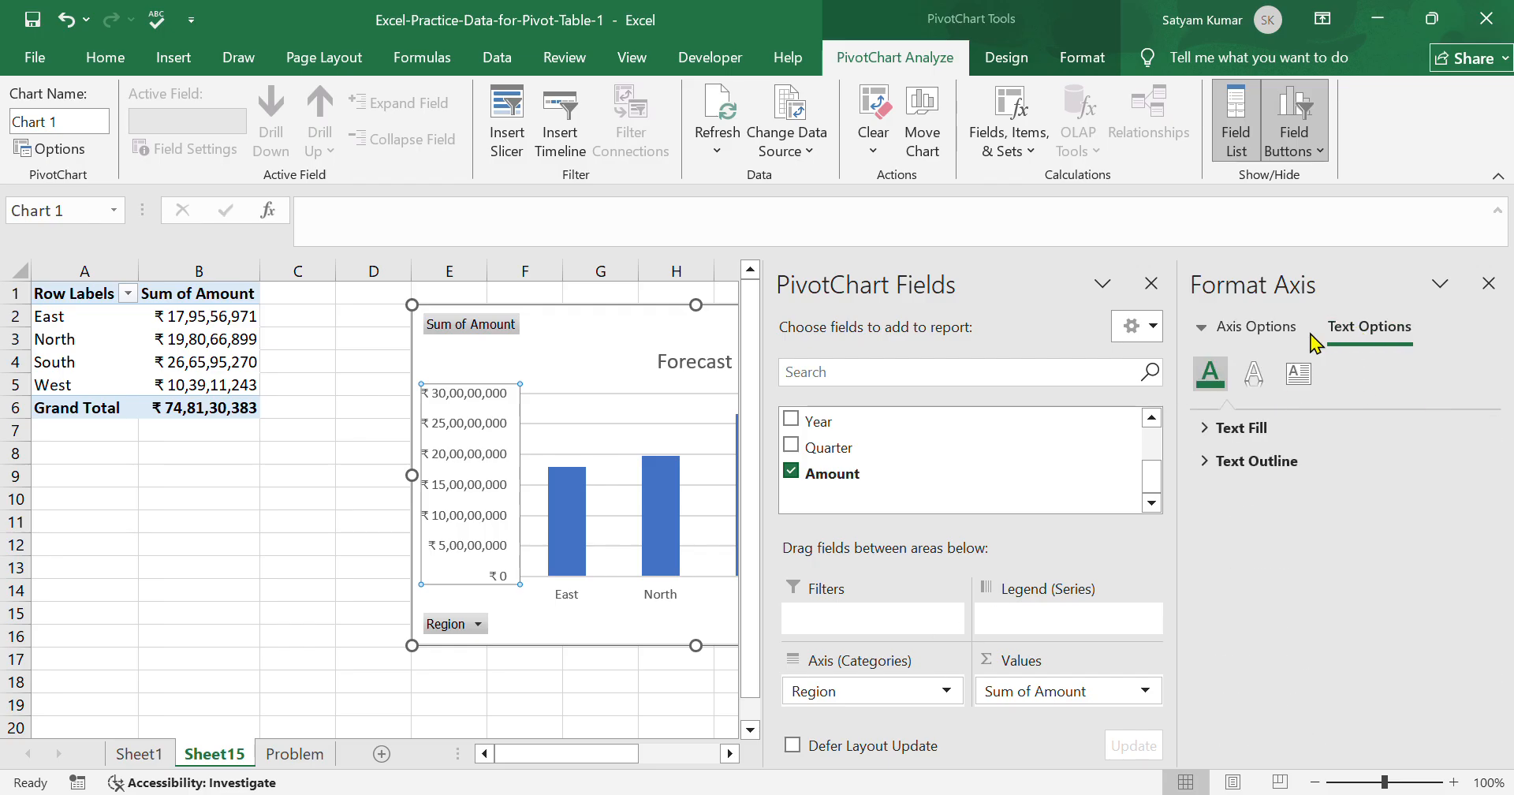
{"action": "left_click", "coordinate": [1262, 331]}
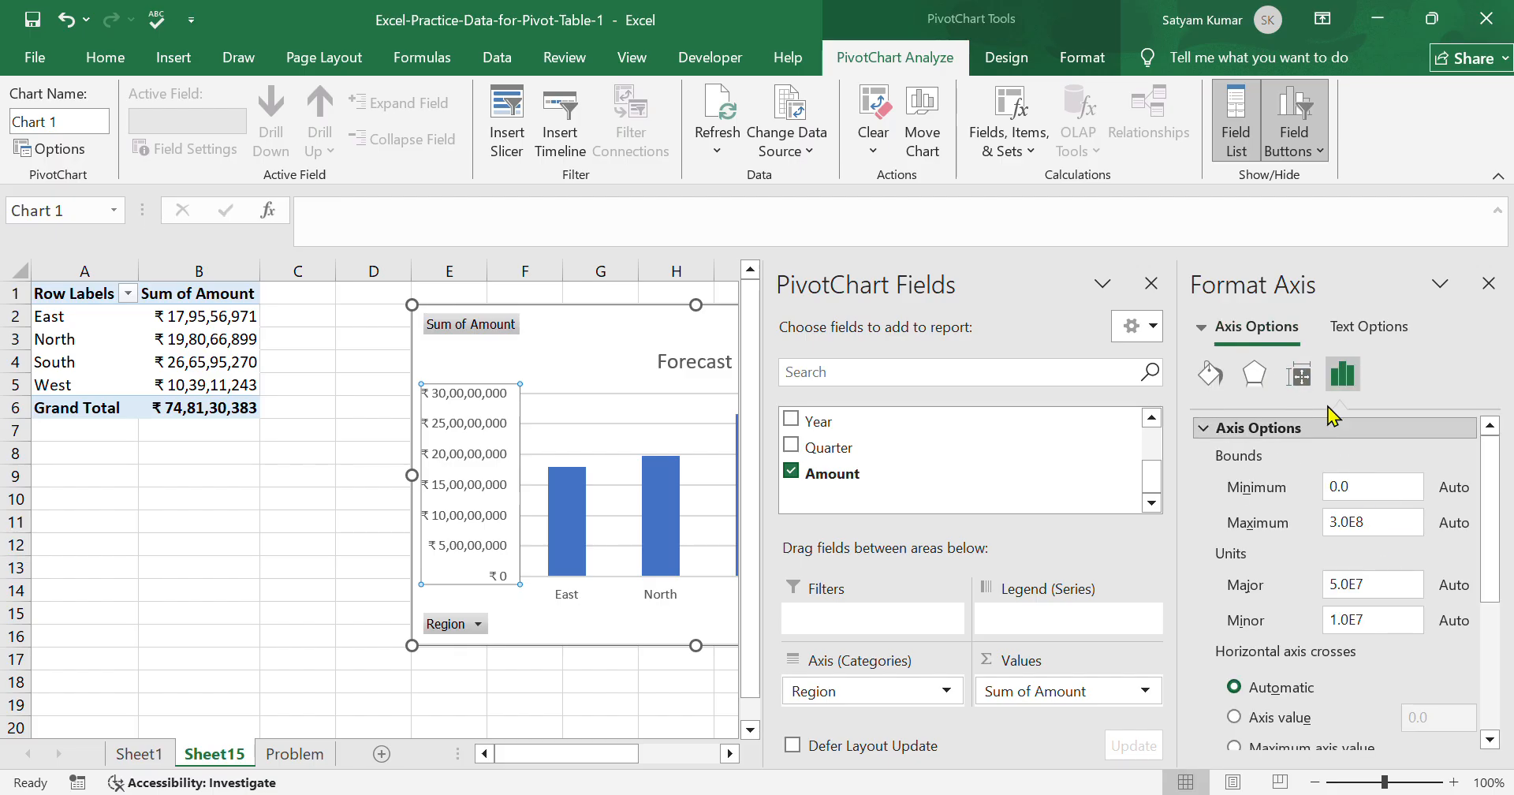
{"action": "left_click", "coordinate": [1367, 328]}
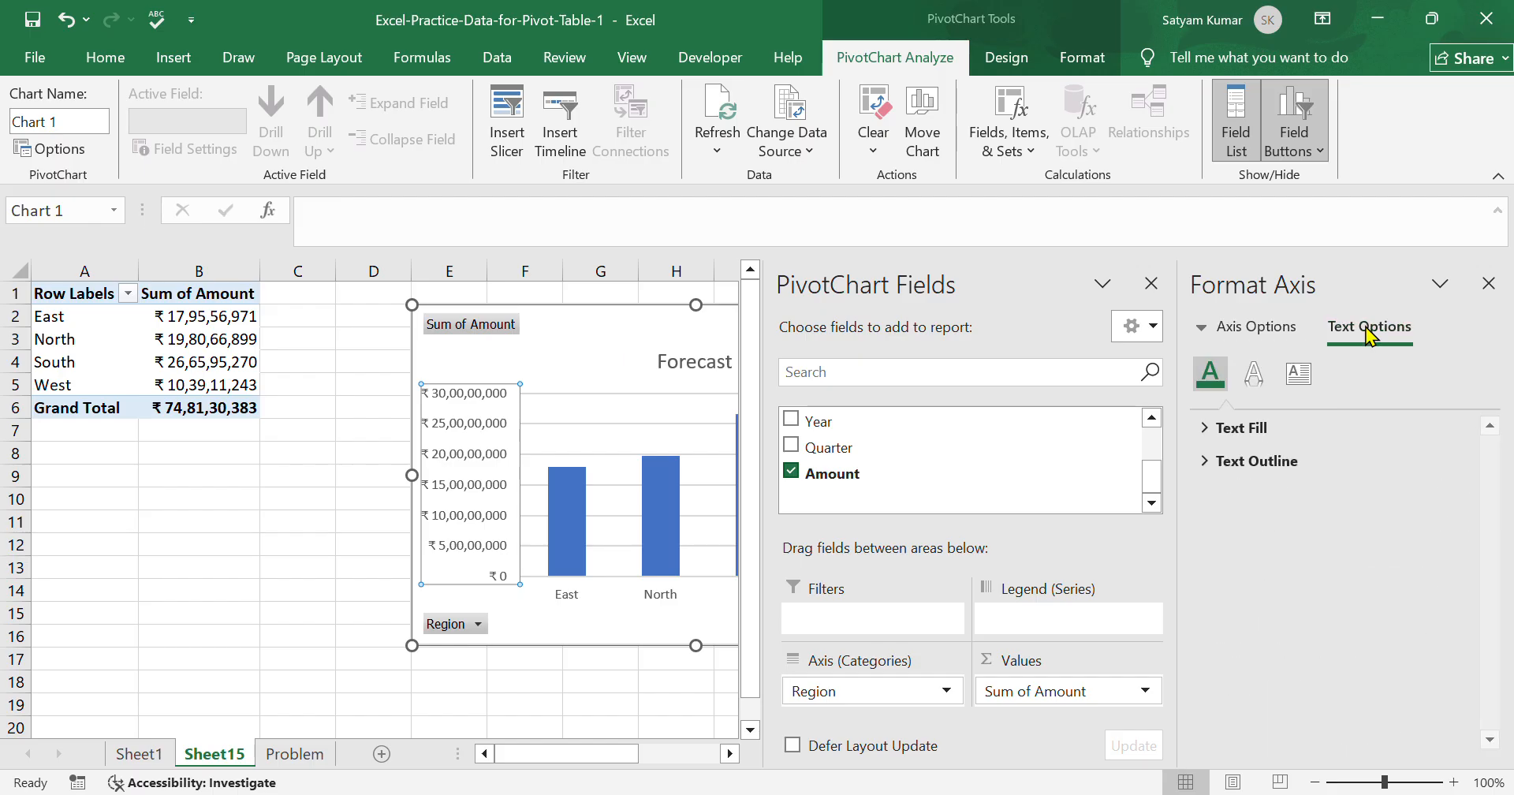
{"action": "left_click", "coordinate": [1261, 328]}
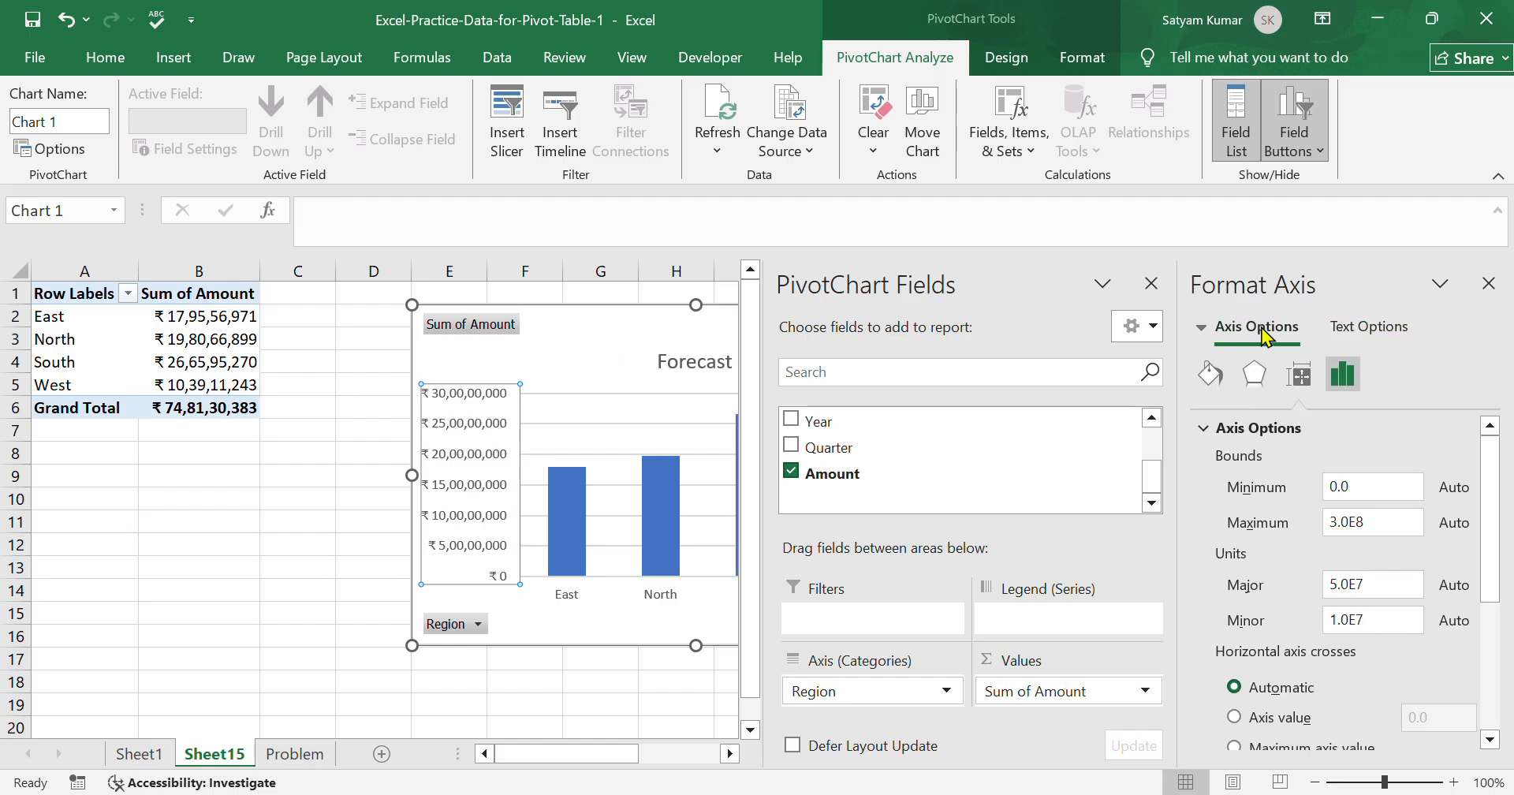
{"action": "left_click", "coordinate": [1254, 374]}
{"action": "left_click", "coordinate": [1215, 377]}
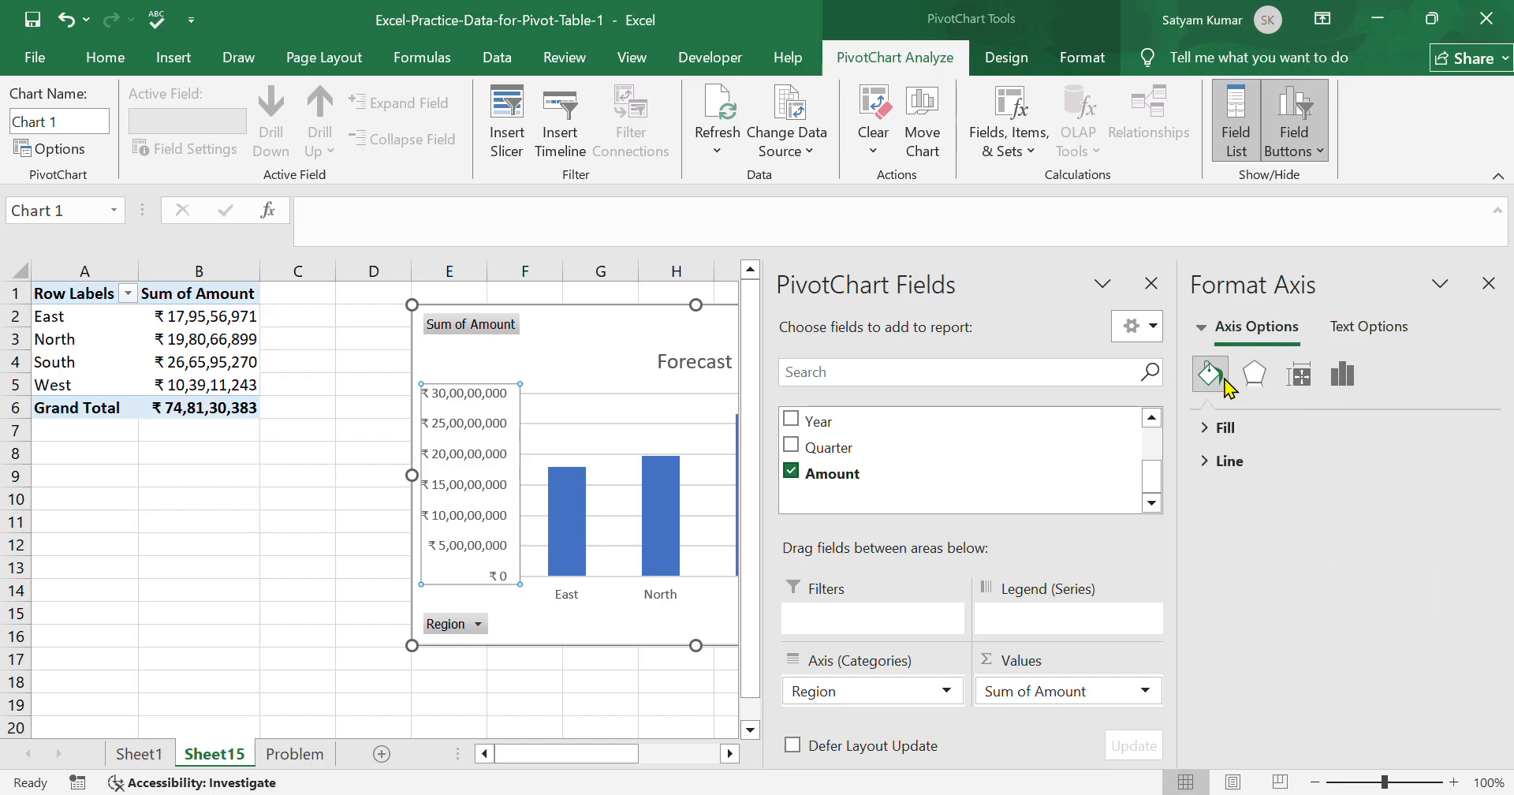
{"action": "left_click", "coordinate": [1491, 282]}
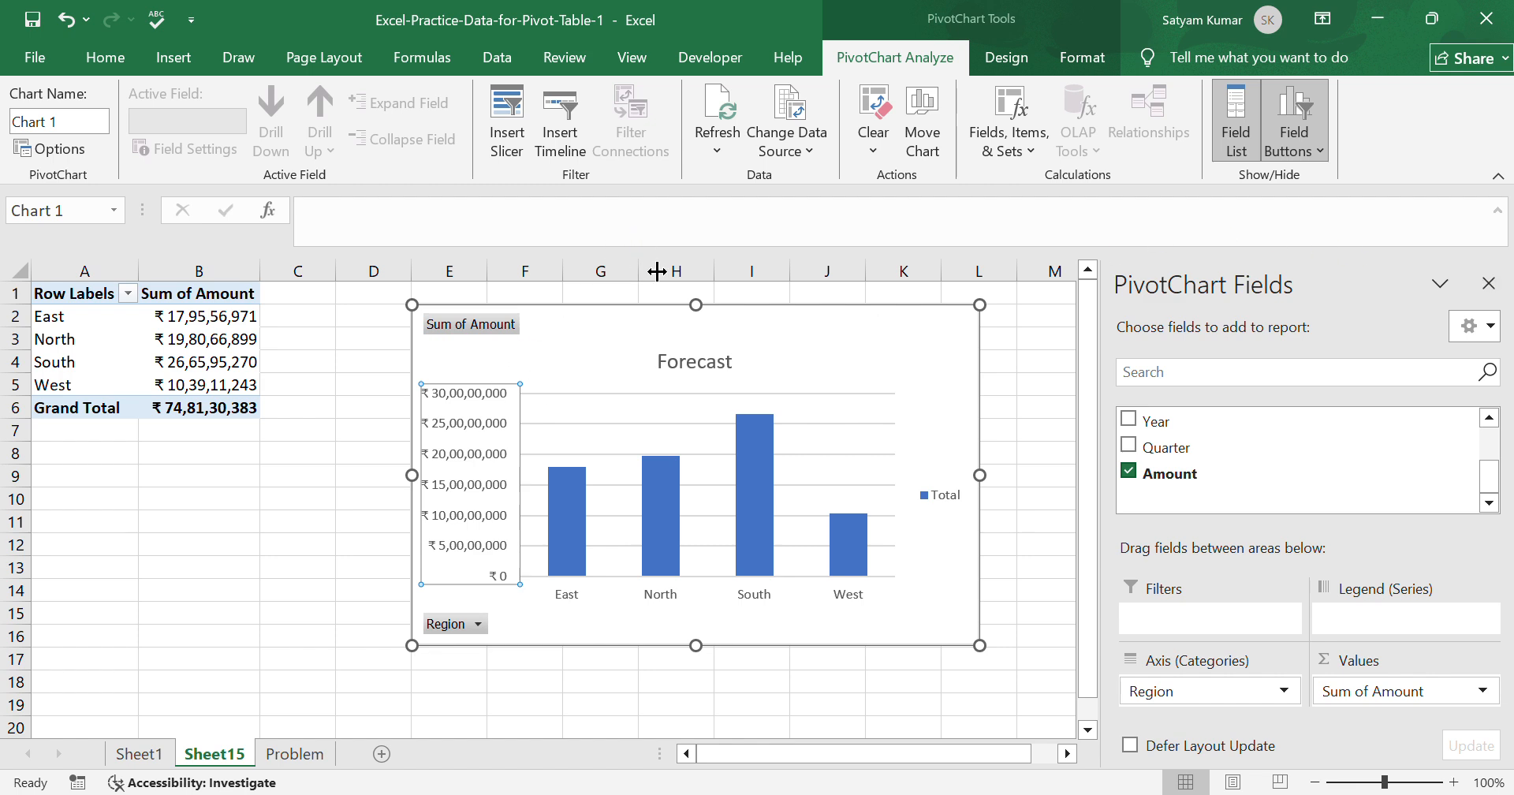
Try switching the PivotChart's rows and columns and switch them back, and view its data source selection.
{"action": "left_click", "coordinate": [992, 59]}
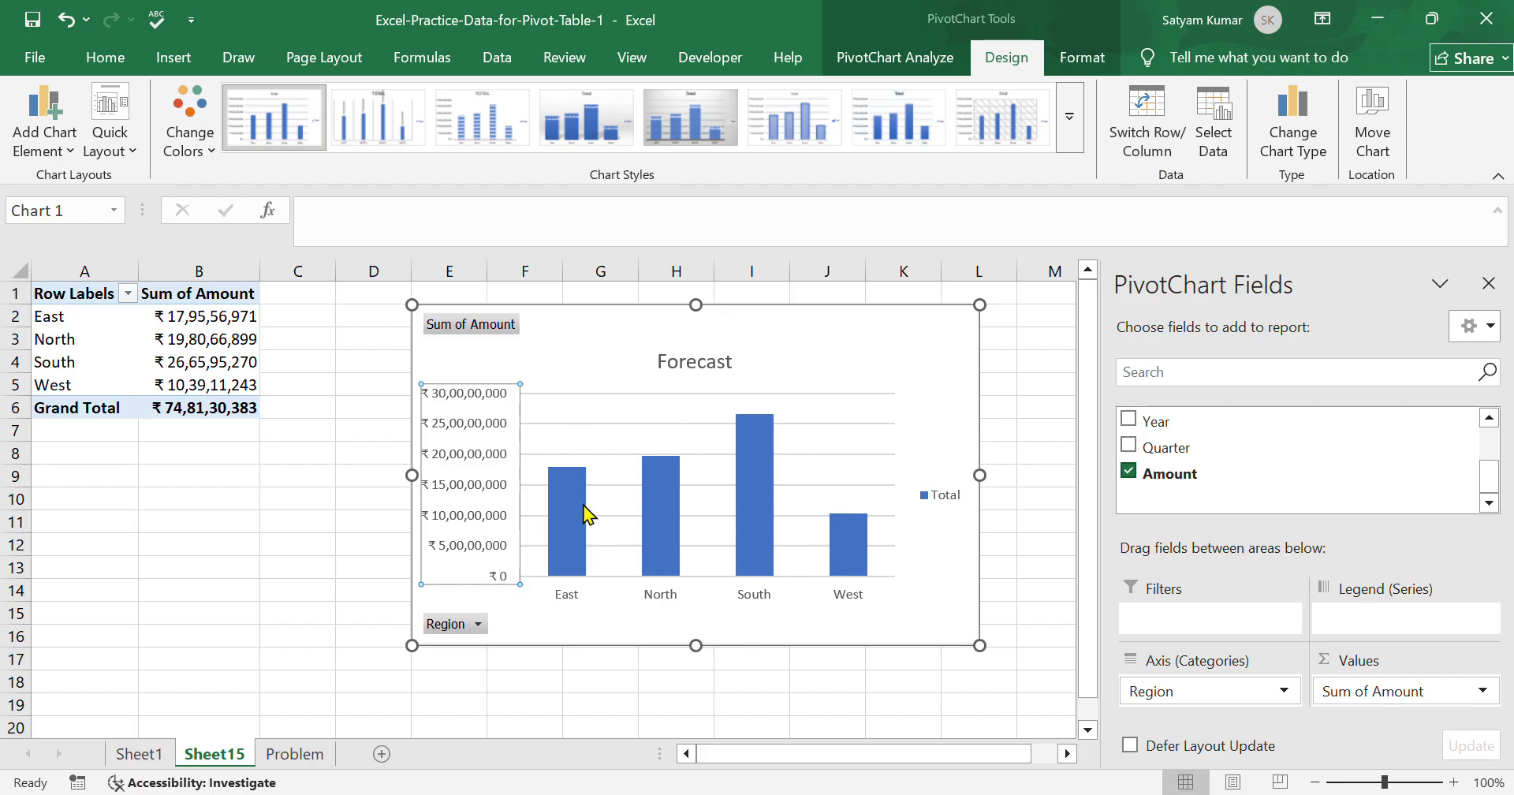
{"action": "left_click", "coordinate": [1159, 134]}
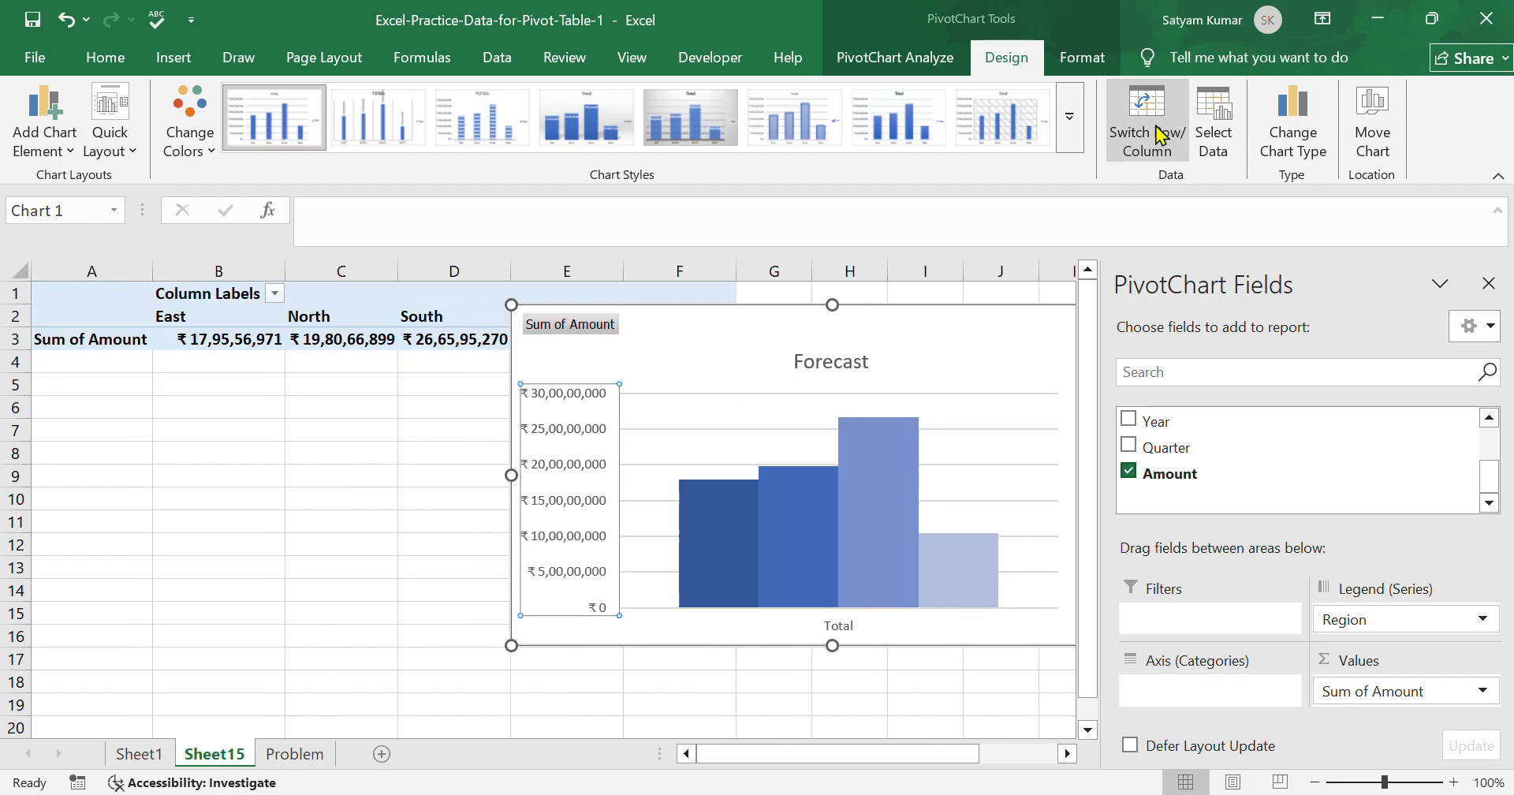
{"action": "left_click", "coordinate": [1160, 134]}
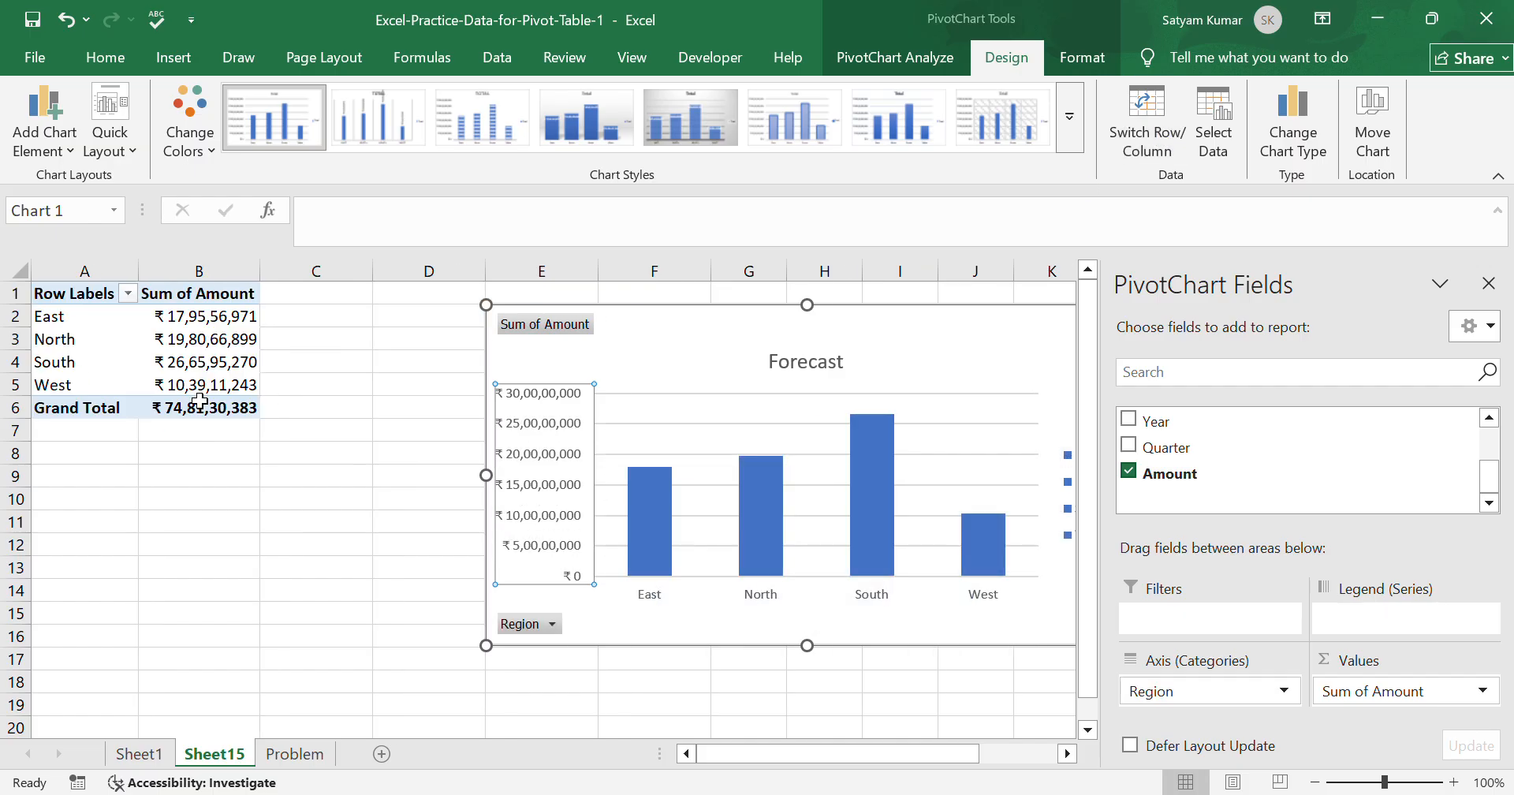
{"action": "left_click", "coordinate": [1214, 142]}
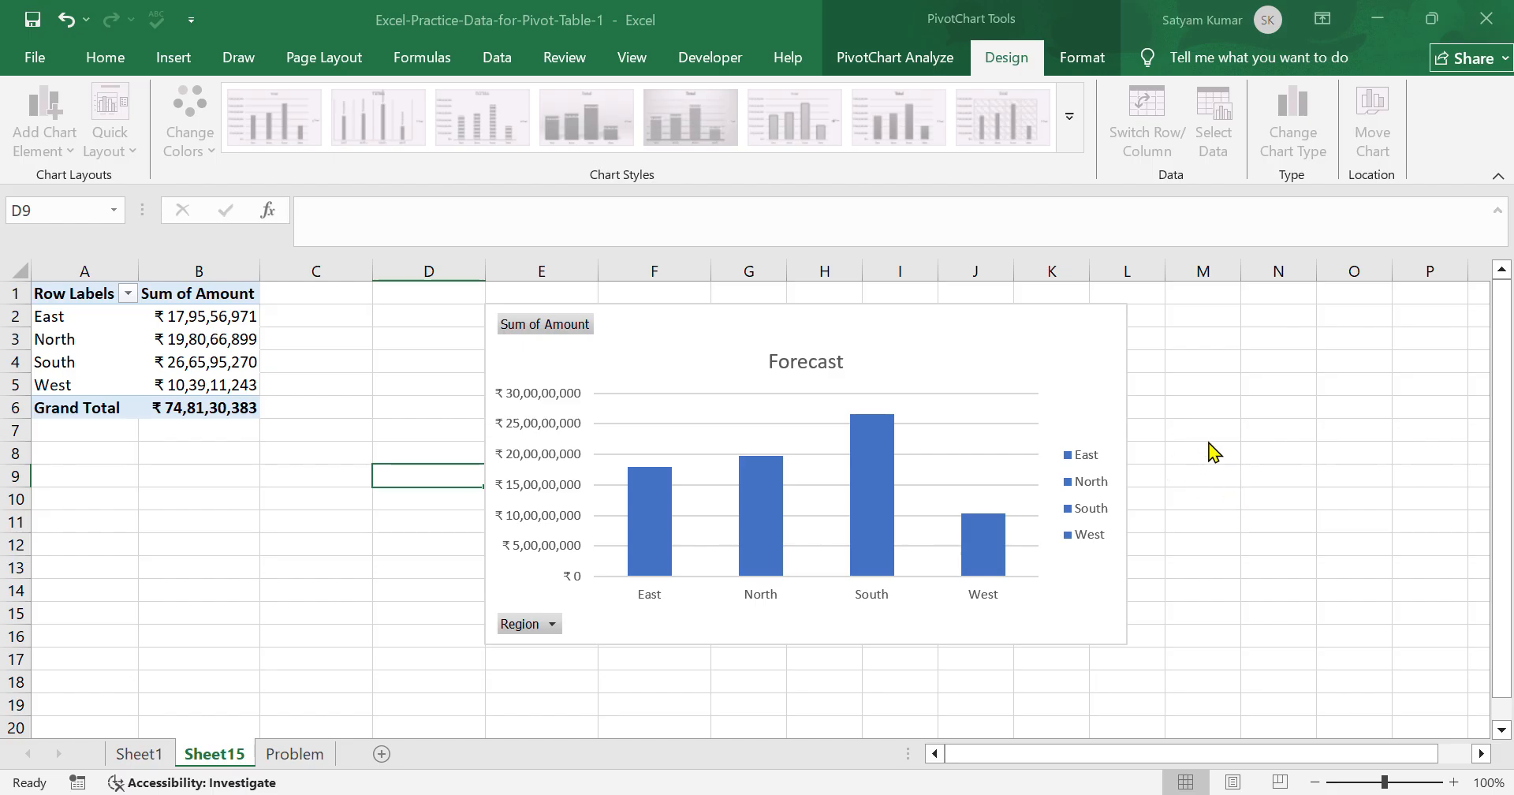
{"action": "left_click", "coordinate": [1332, 576]}
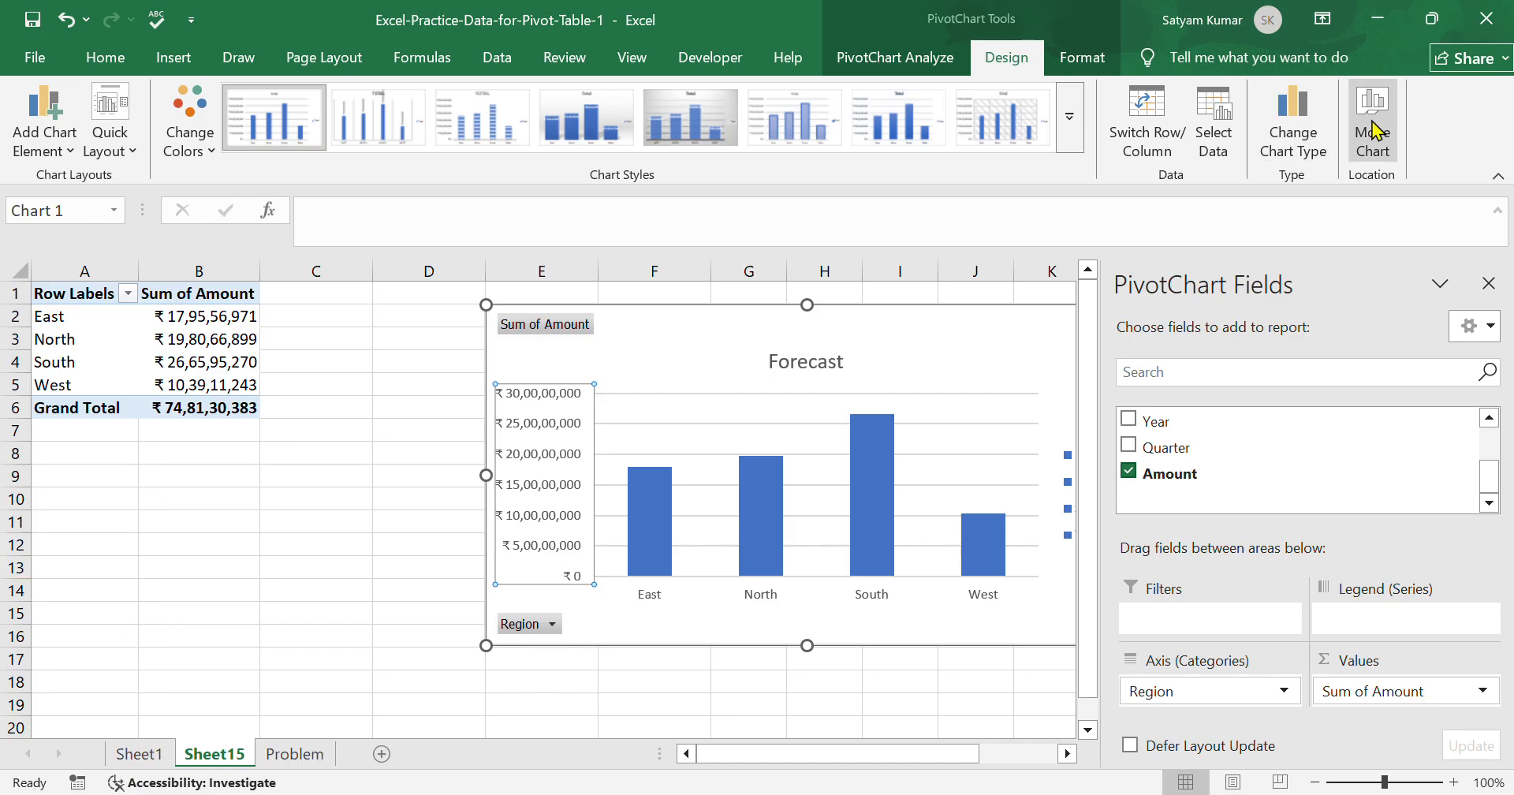
Fill the PivotChart's bars with light orange.
{"action": "left_click", "coordinate": [1081, 58]}
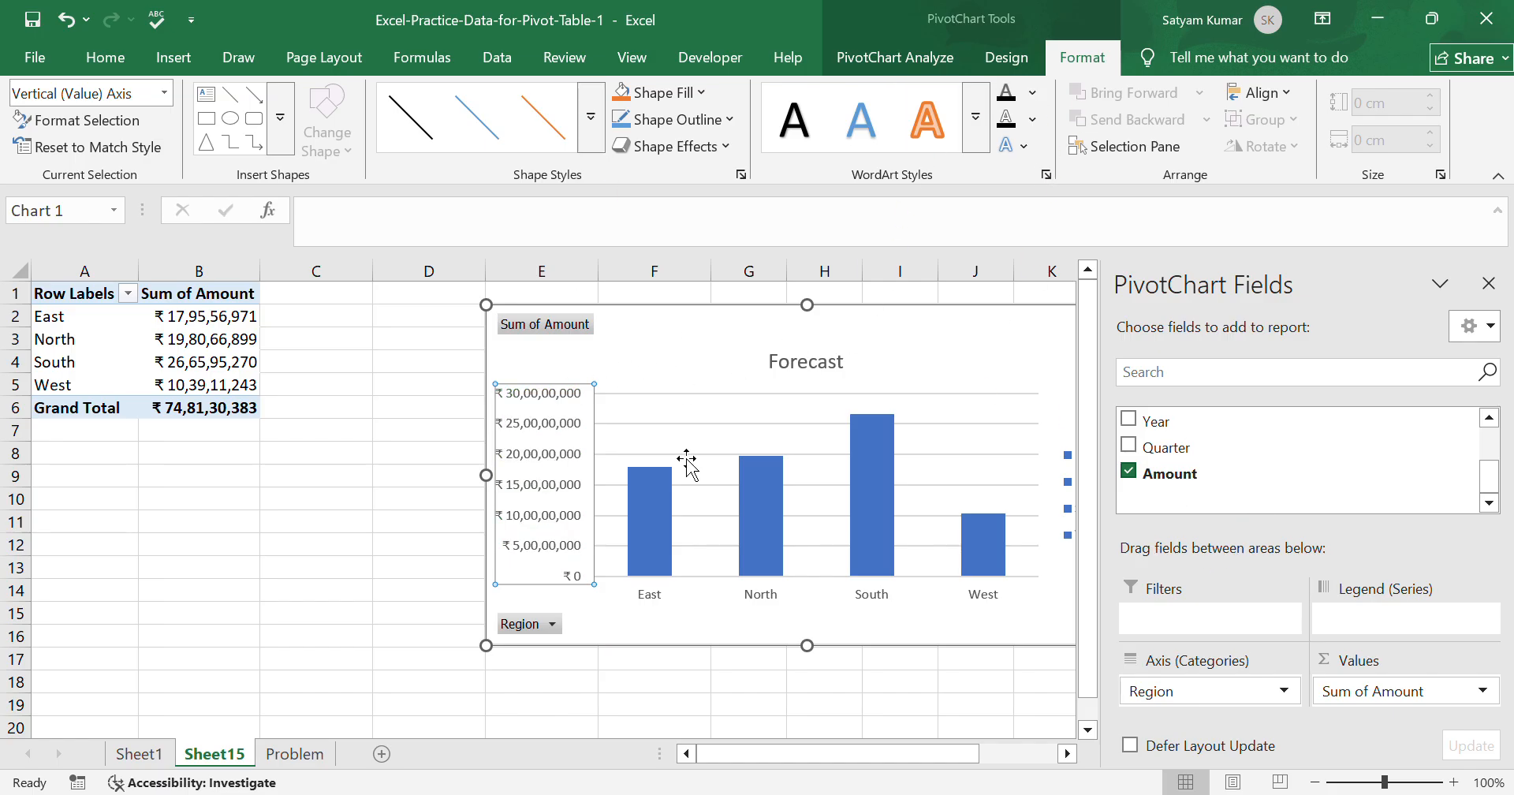
{"action": "left_click", "coordinate": [666, 491]}
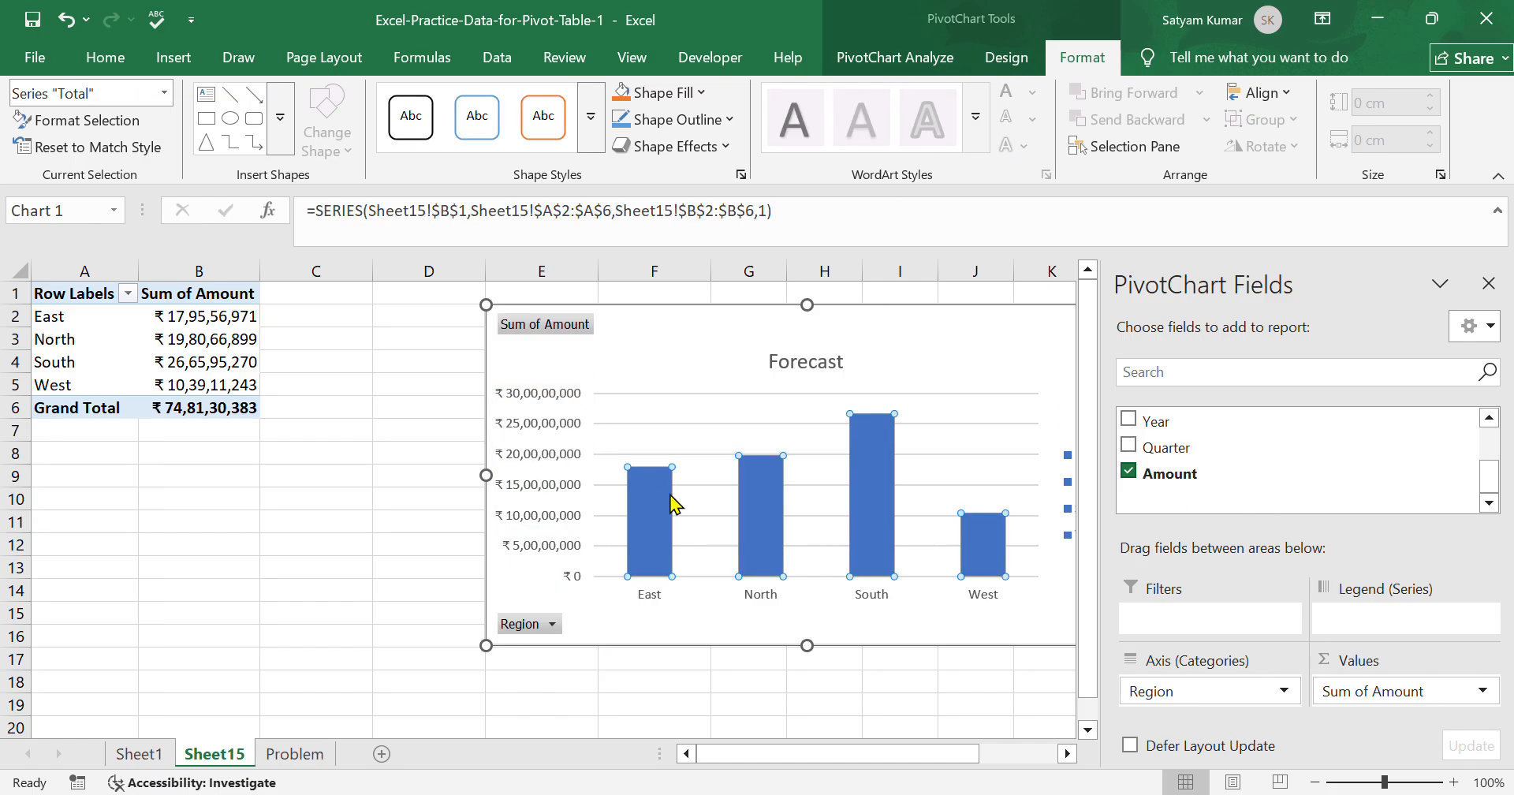
{"action": "left_click", "coordinate": [696, 98]}
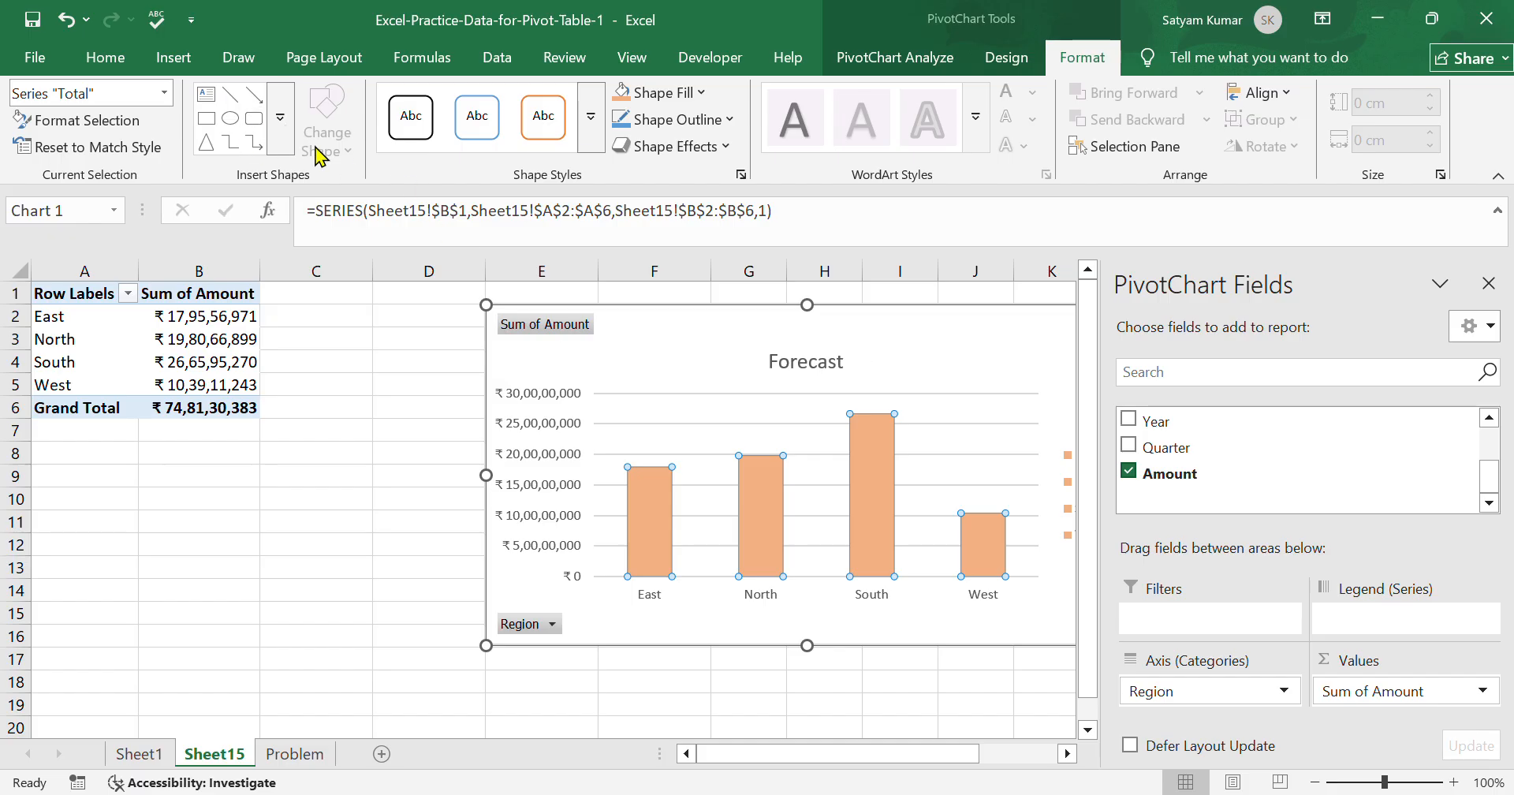
Draw an oval about 2.43 cm high and 2.29 cm wide between the pivot table and the chart, and delete it.
{"action": "left_click", "coordinate": [230, 118]}
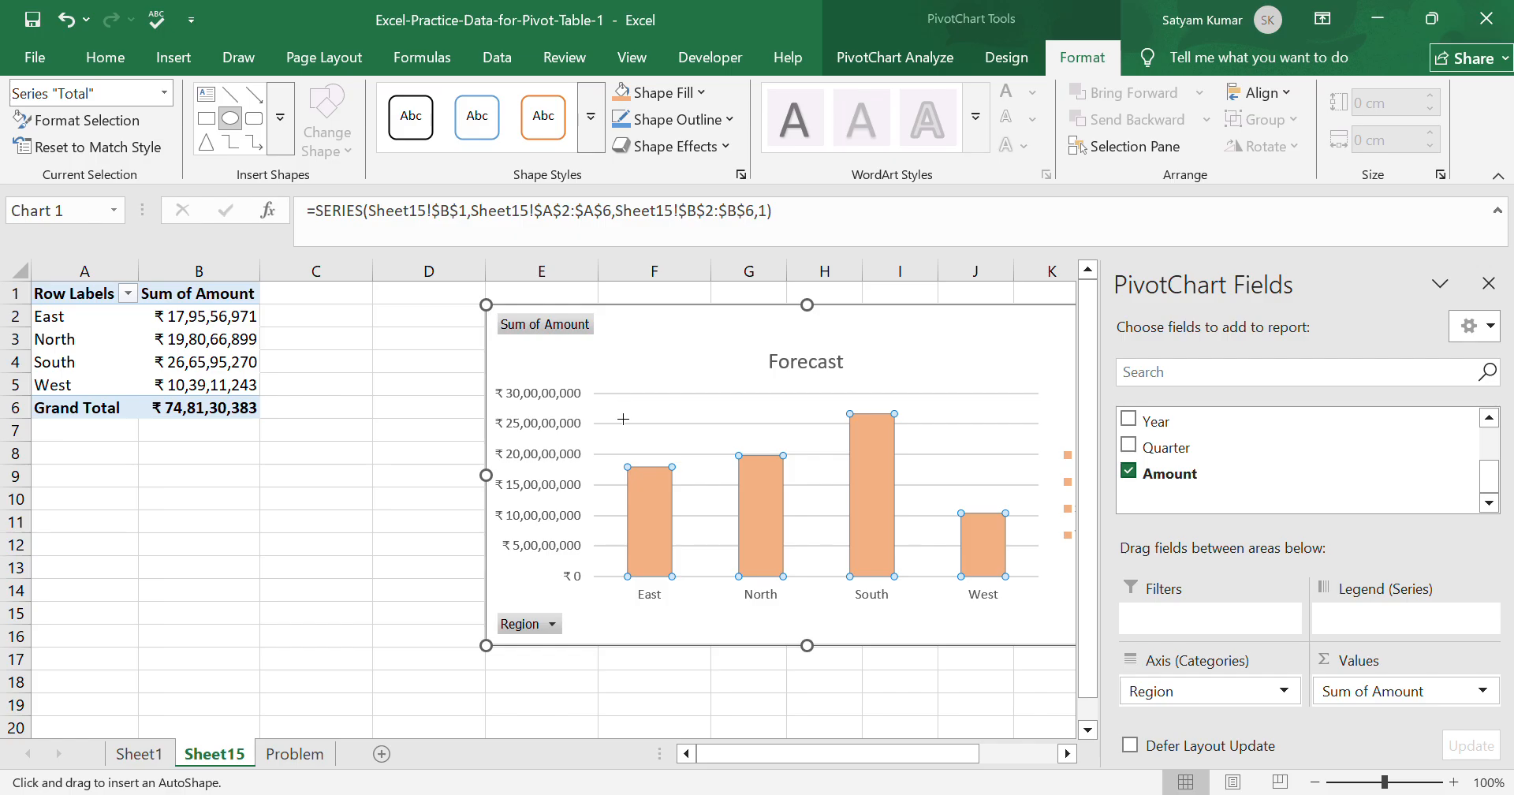
{"action": "mouse_move", "coordinate": [302, 398]}
{"action": "left_mouse_down"}
{"action": "mouse_move", "coordinate": [419, 494]}
{"action": "mouse_move", "coordinate": [423, 525]}
{"action": "left_mouse_up"}
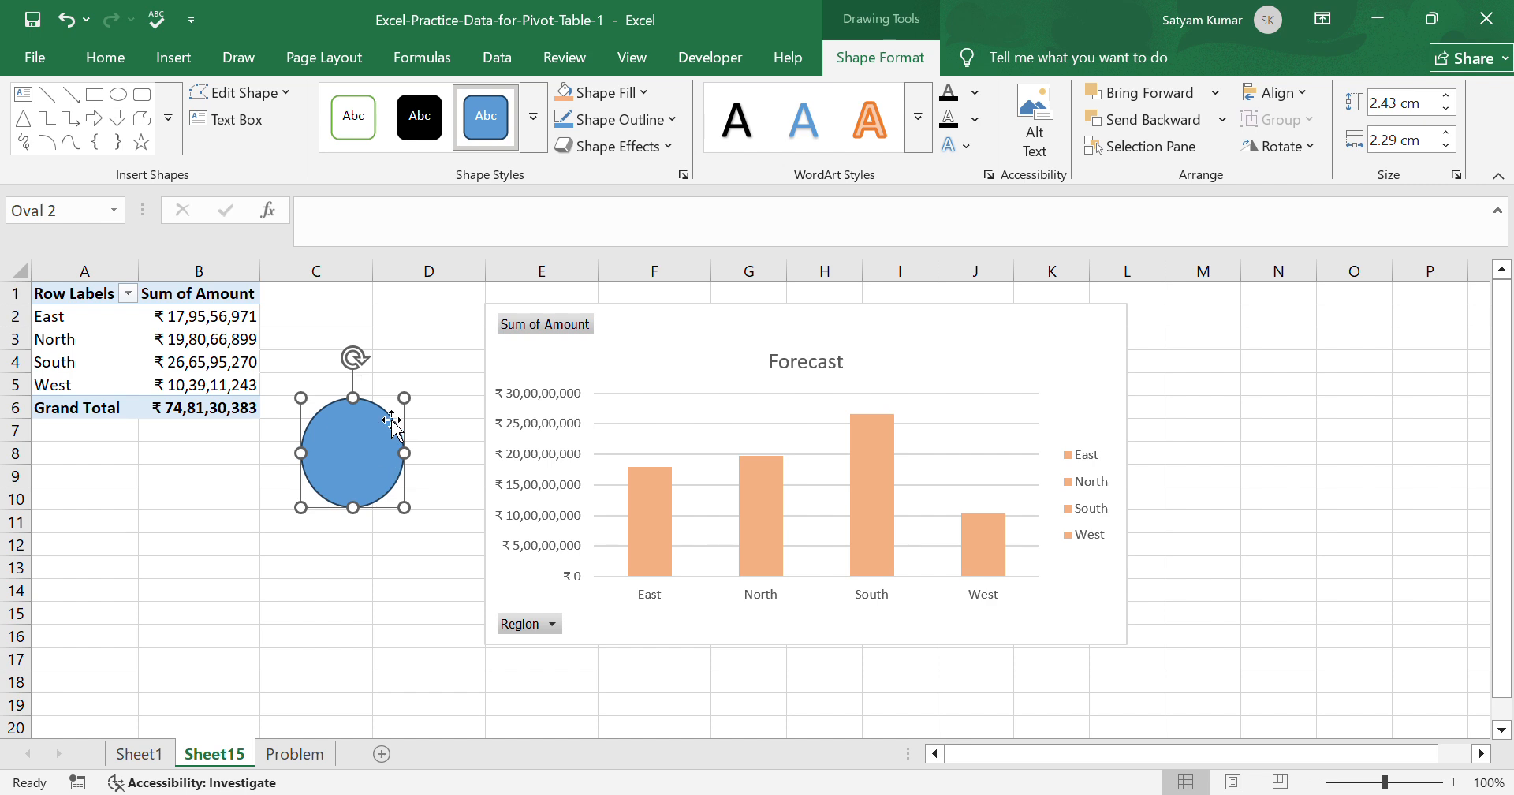
{"action": "key", "text": "Delete"}
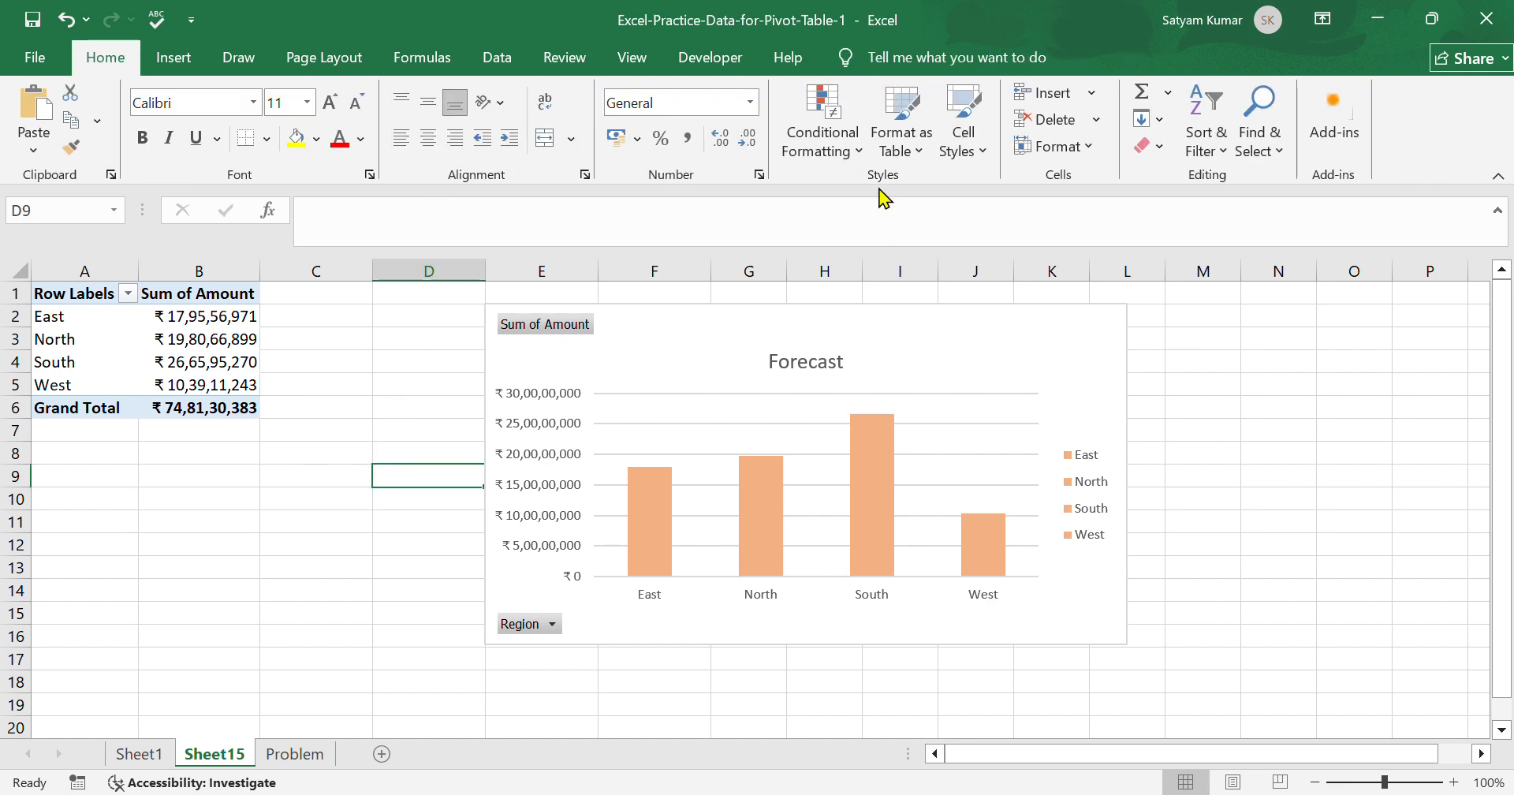
{"action": "left_click", "coordinate": [781, 436]}
{"action": "left_click", "coordinate": [953, 60]}
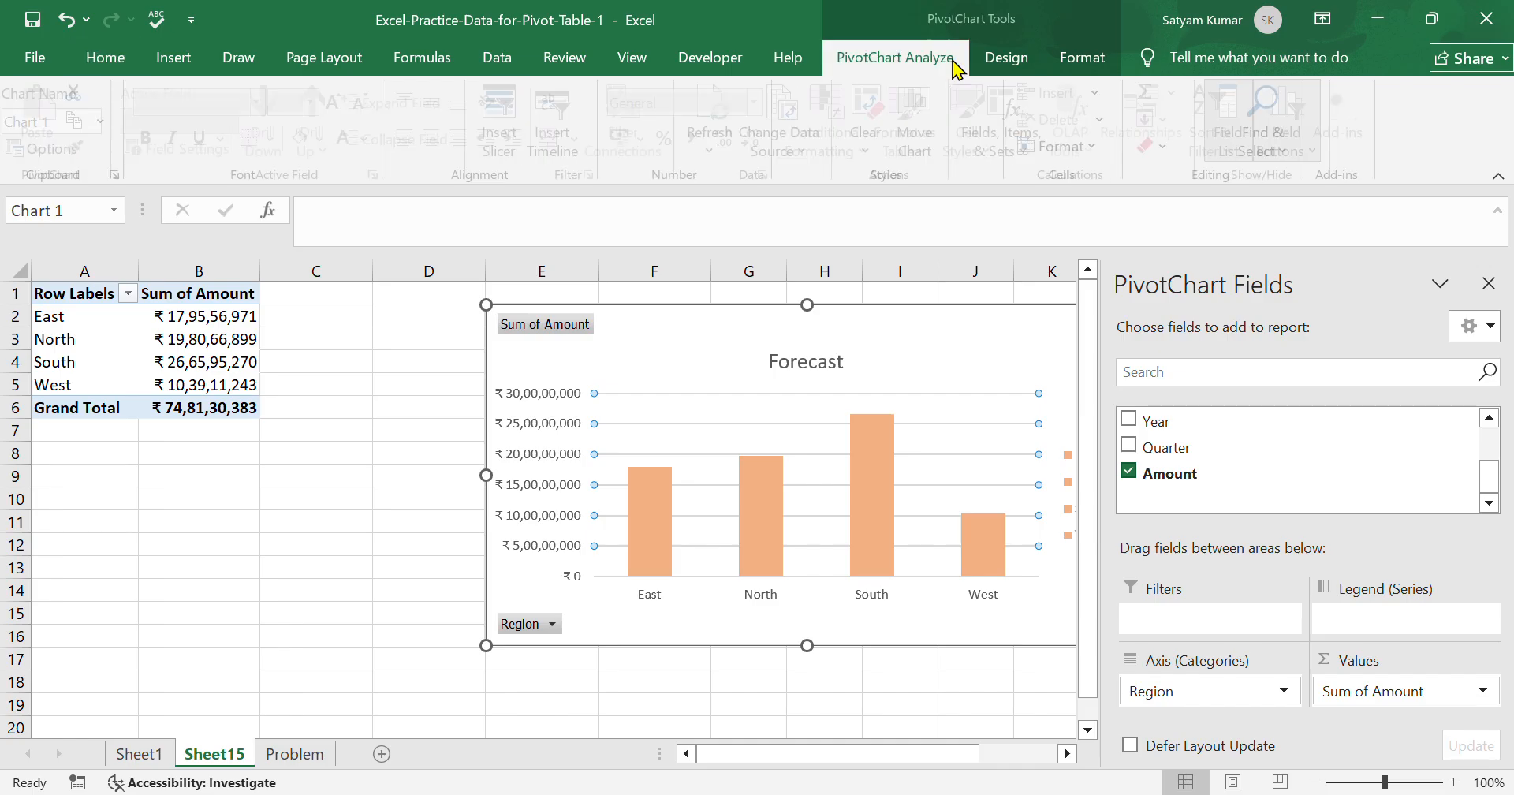
{"action": "left_click", "coordinate": [1005, 65]}
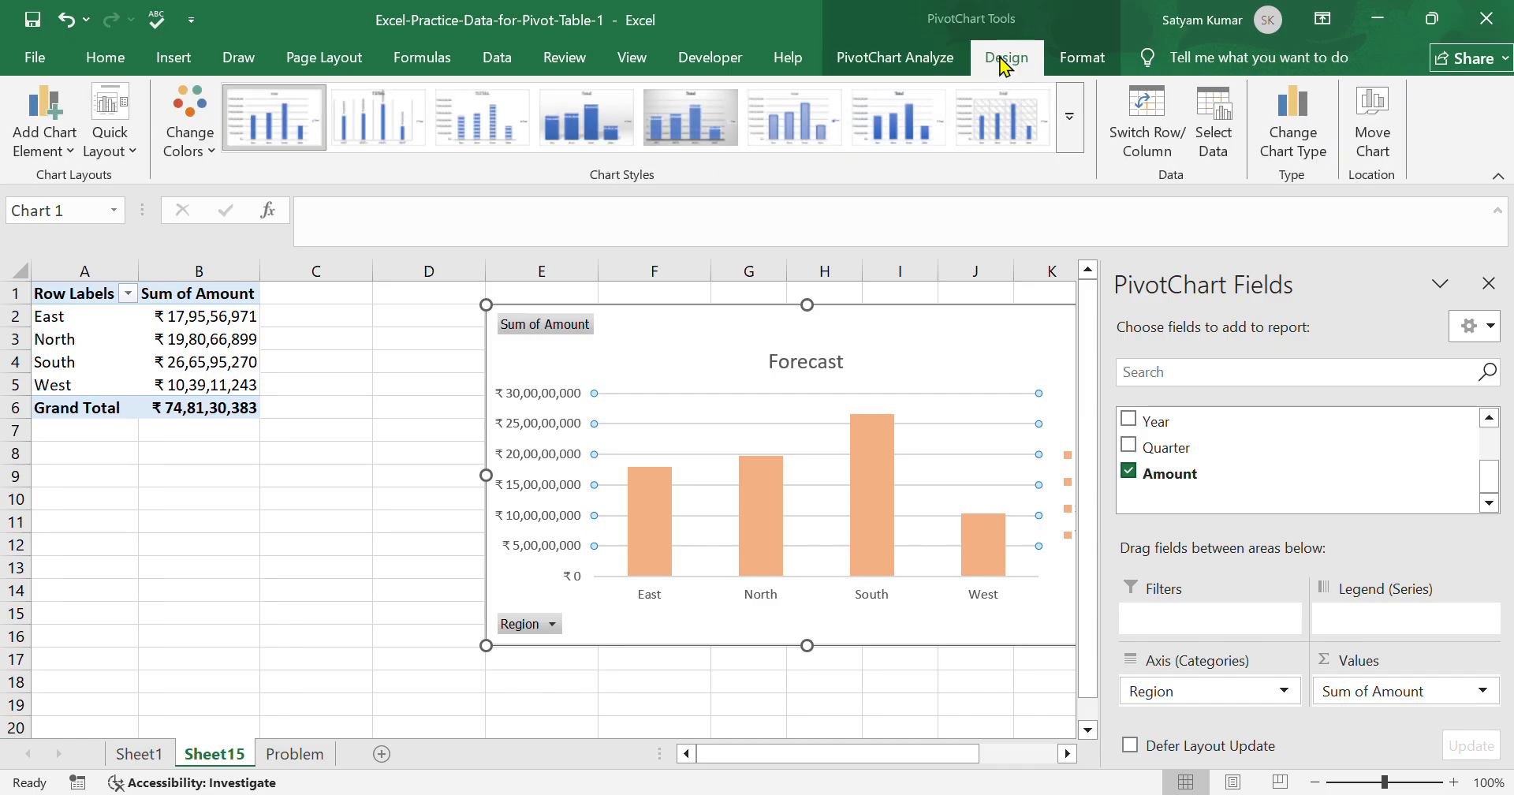
{"action": "left_click", "coordinate": [957, 59]}
{"action": "left_click", "coordinate": [1017, 65]}
{"action": "left_click", "coordinate": [1082, 59]}
{"action": "left_click", "coordinate": [1026, 63]}
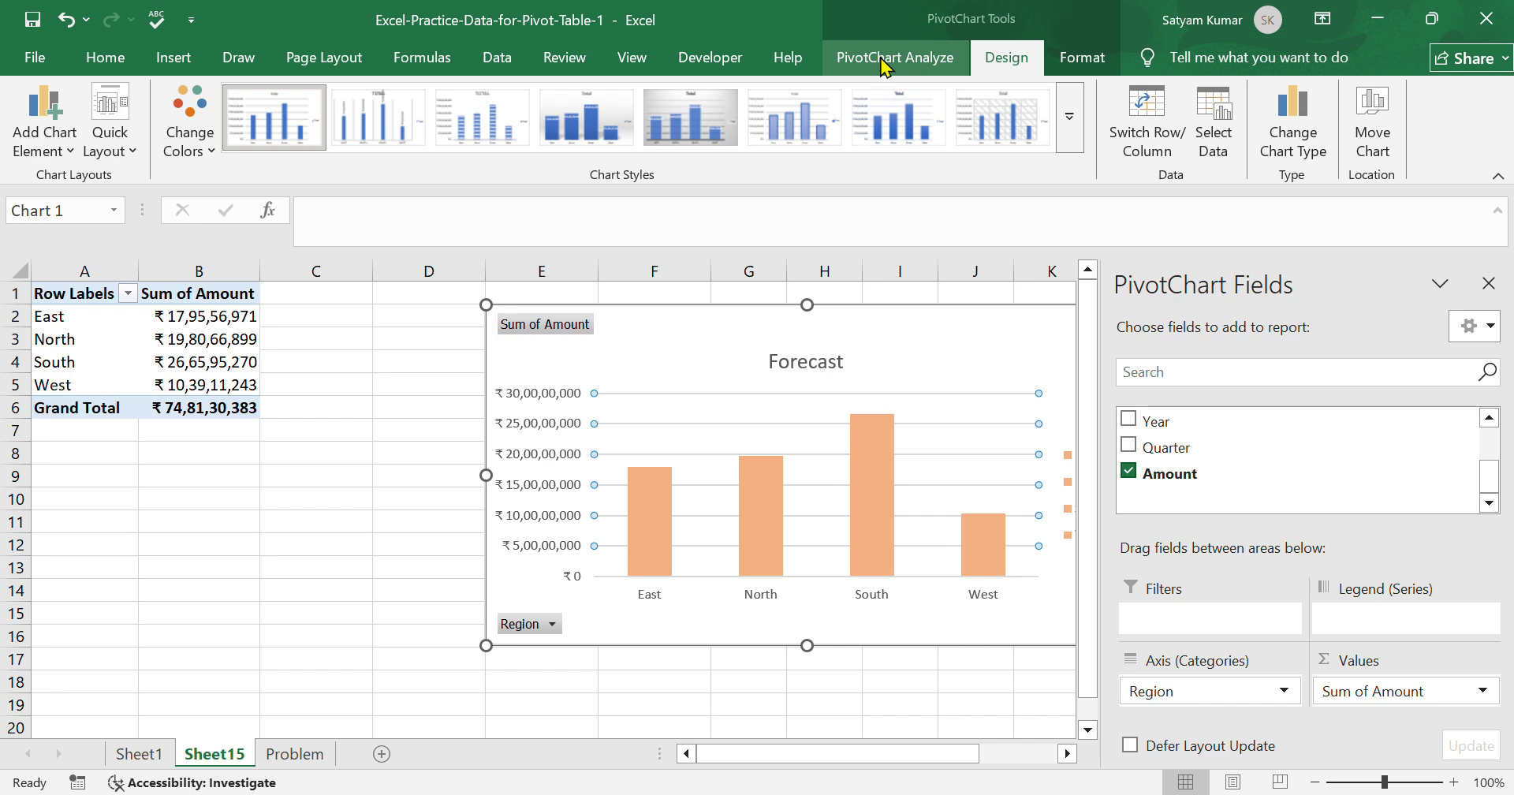
{"action": "left_click", "coordinate": [882, 58]}
{"action": "left_click", "coordinate": [1081, 57]}
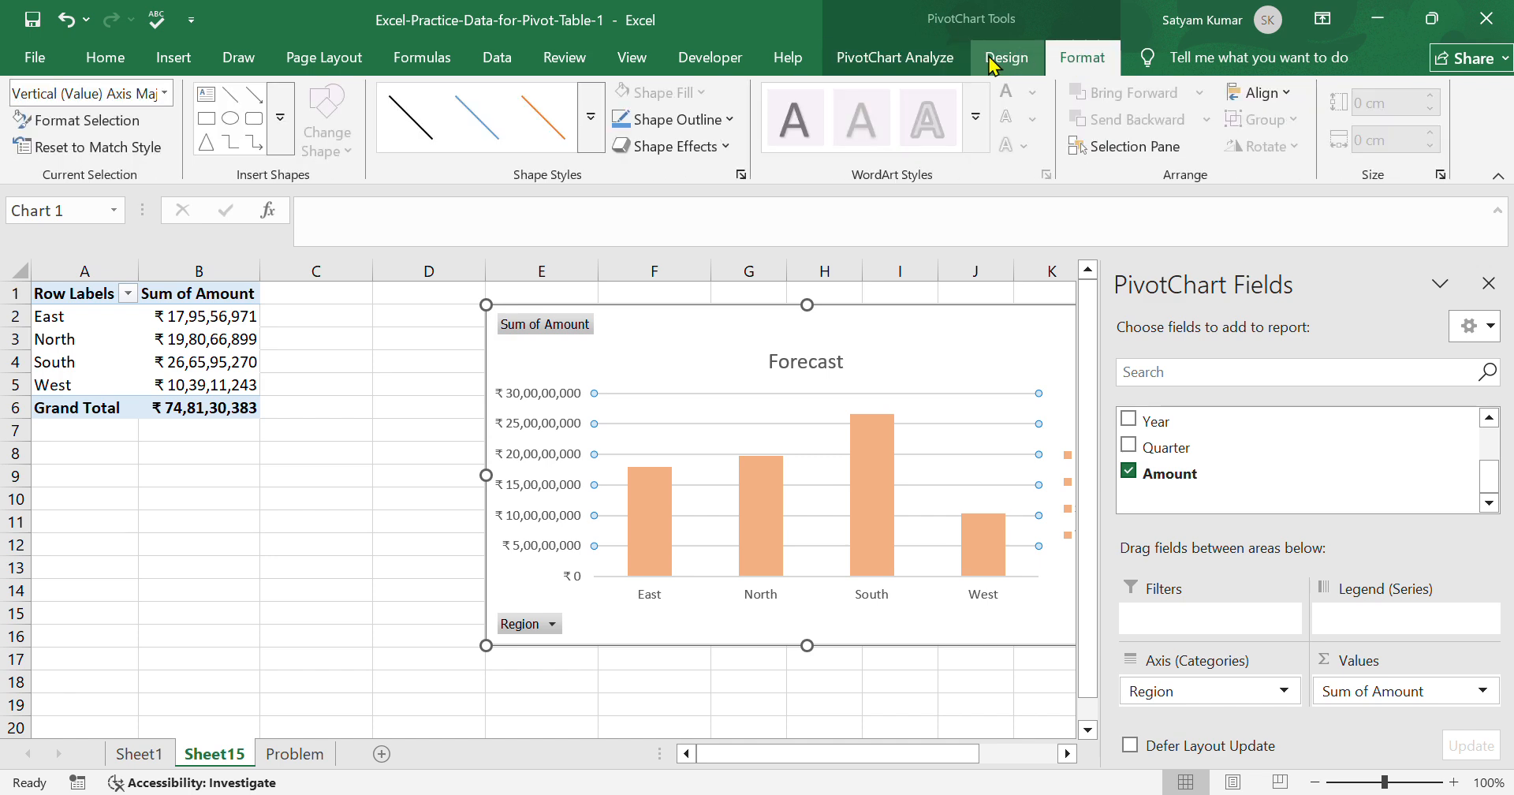
{"action": "left_click", "coordinate": [992, 64]}
{"action": "left_click", "coordinate": [885, 59]}
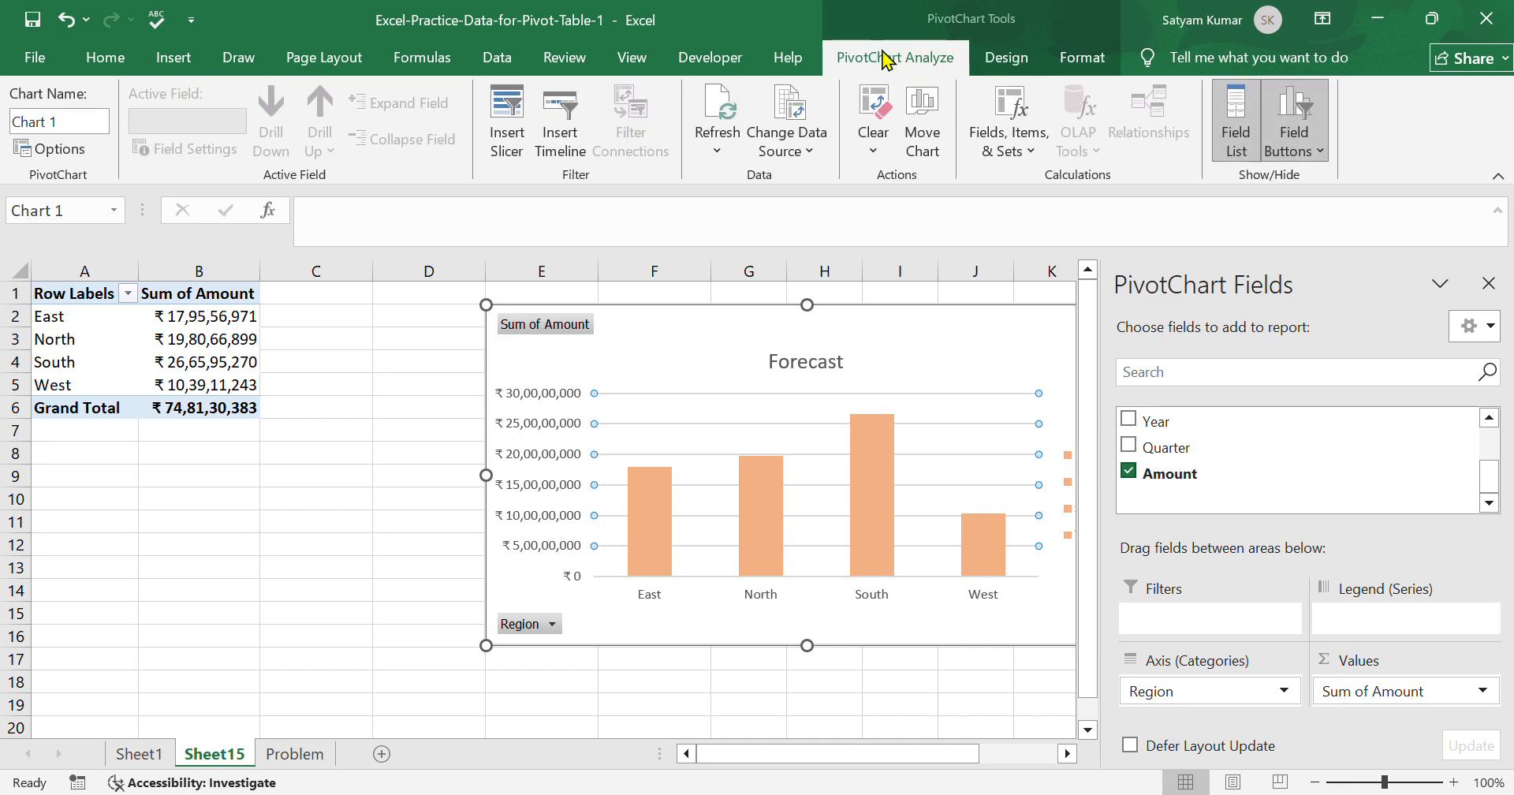